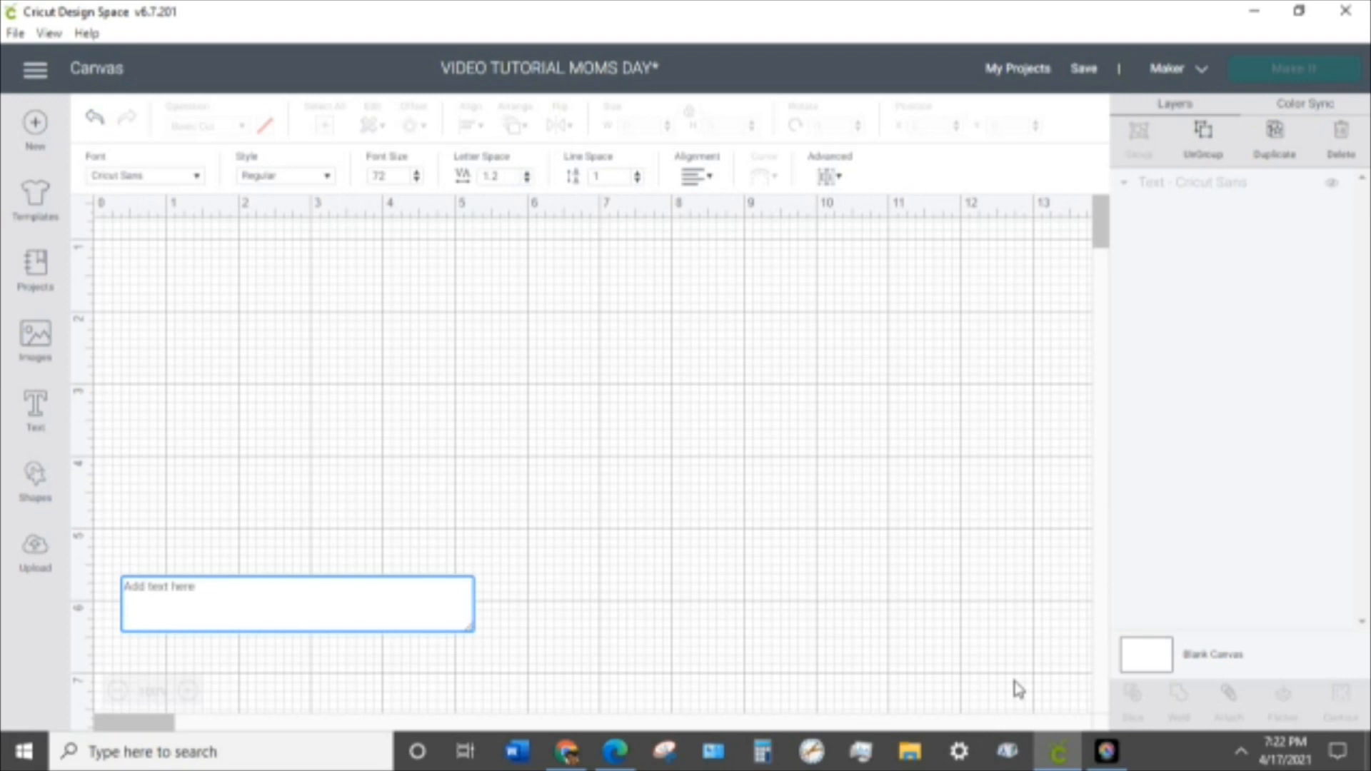
- Enter the text MOM and set its font to TRW Clean Stone, found by searching the fonts for CLEAN
text(MOM)
click(1104, 764)
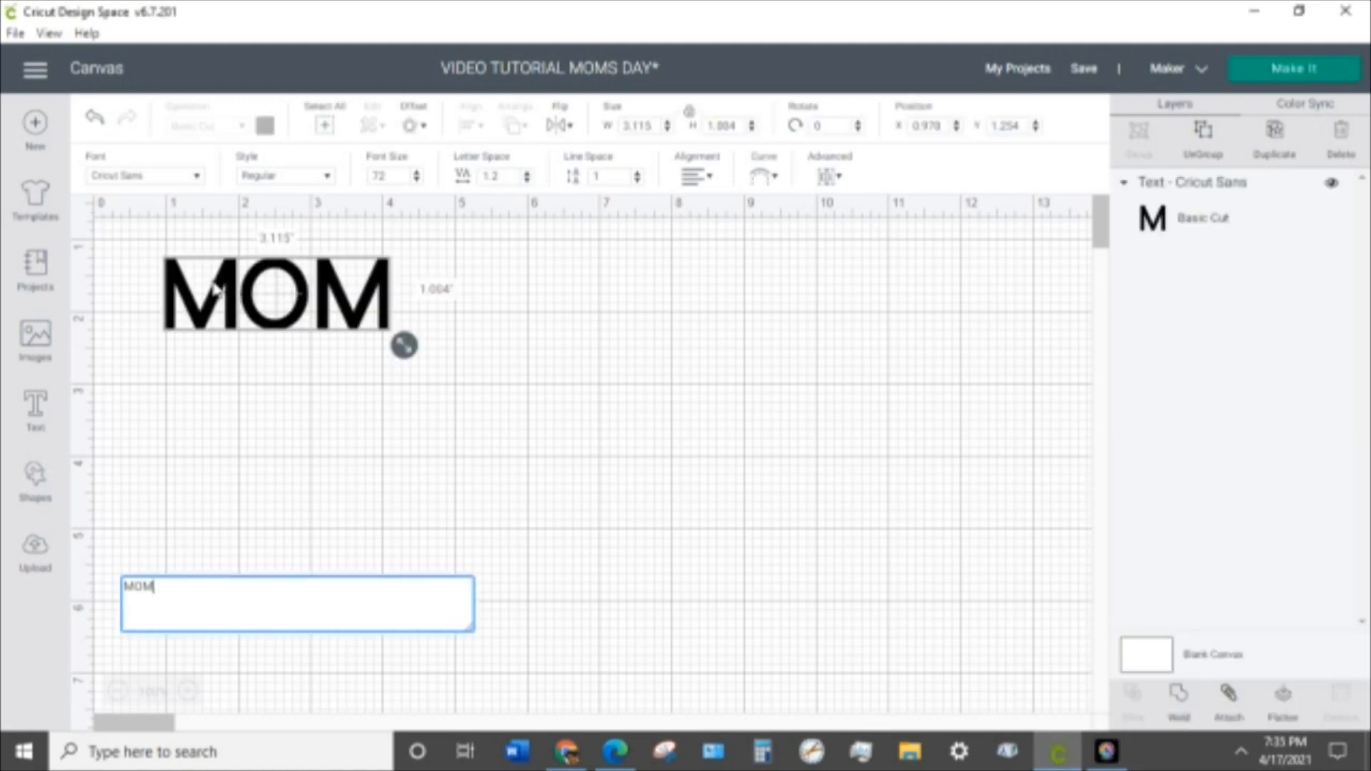
click(199, 180)
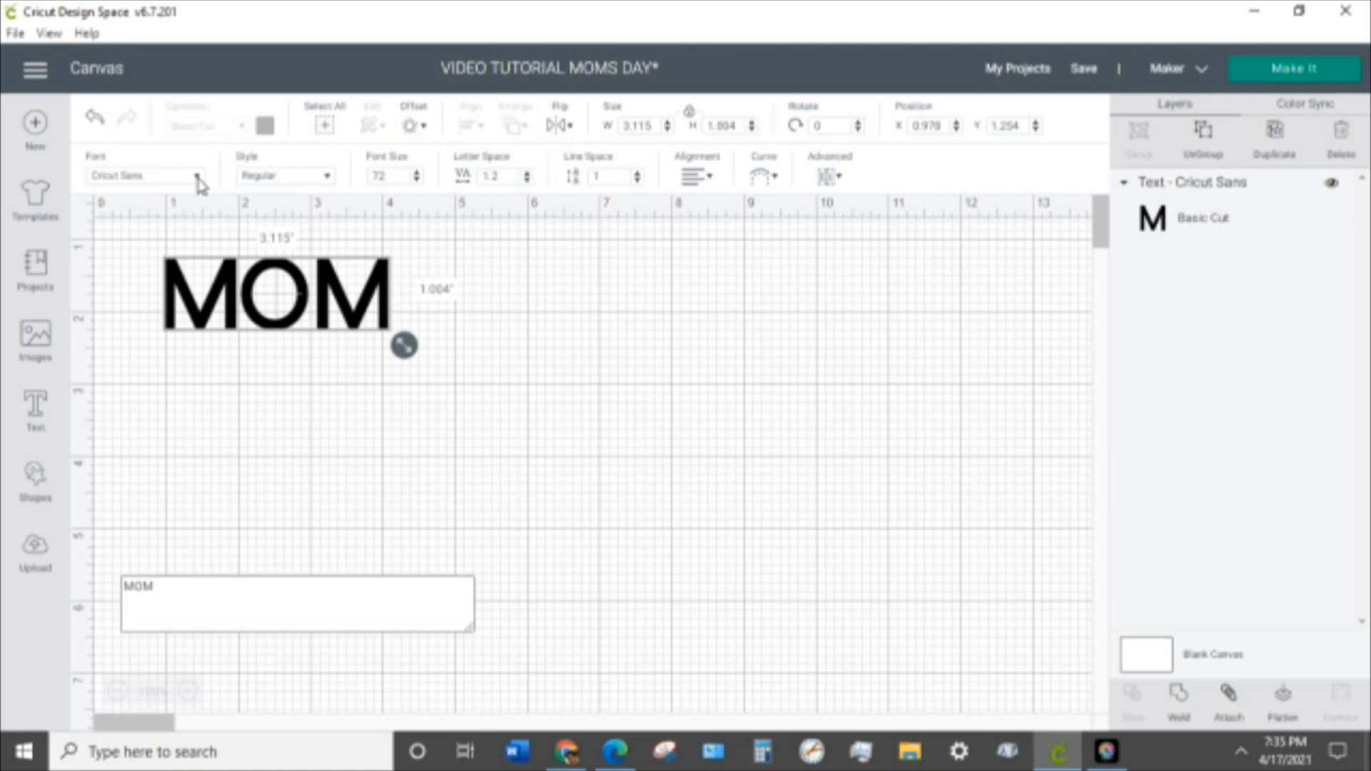
click(199, 180)
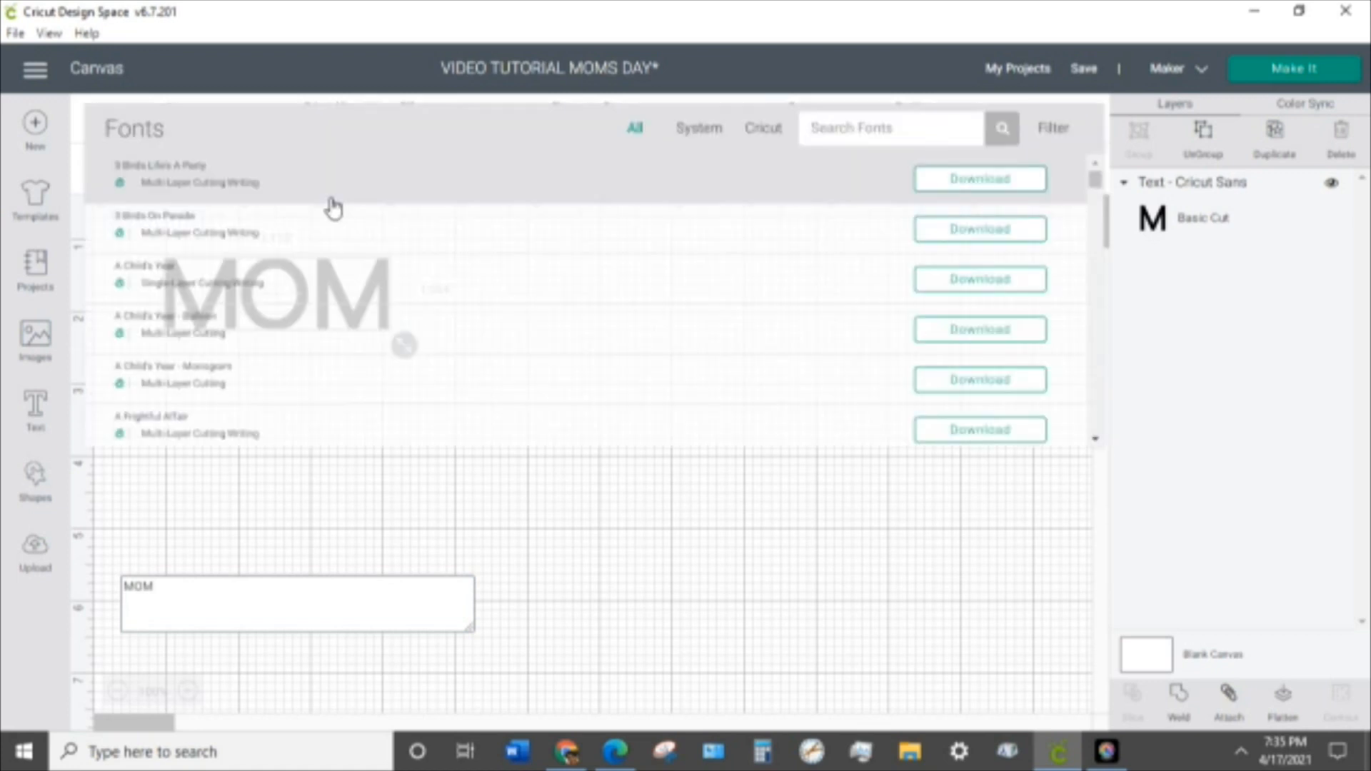
click(849, 132)
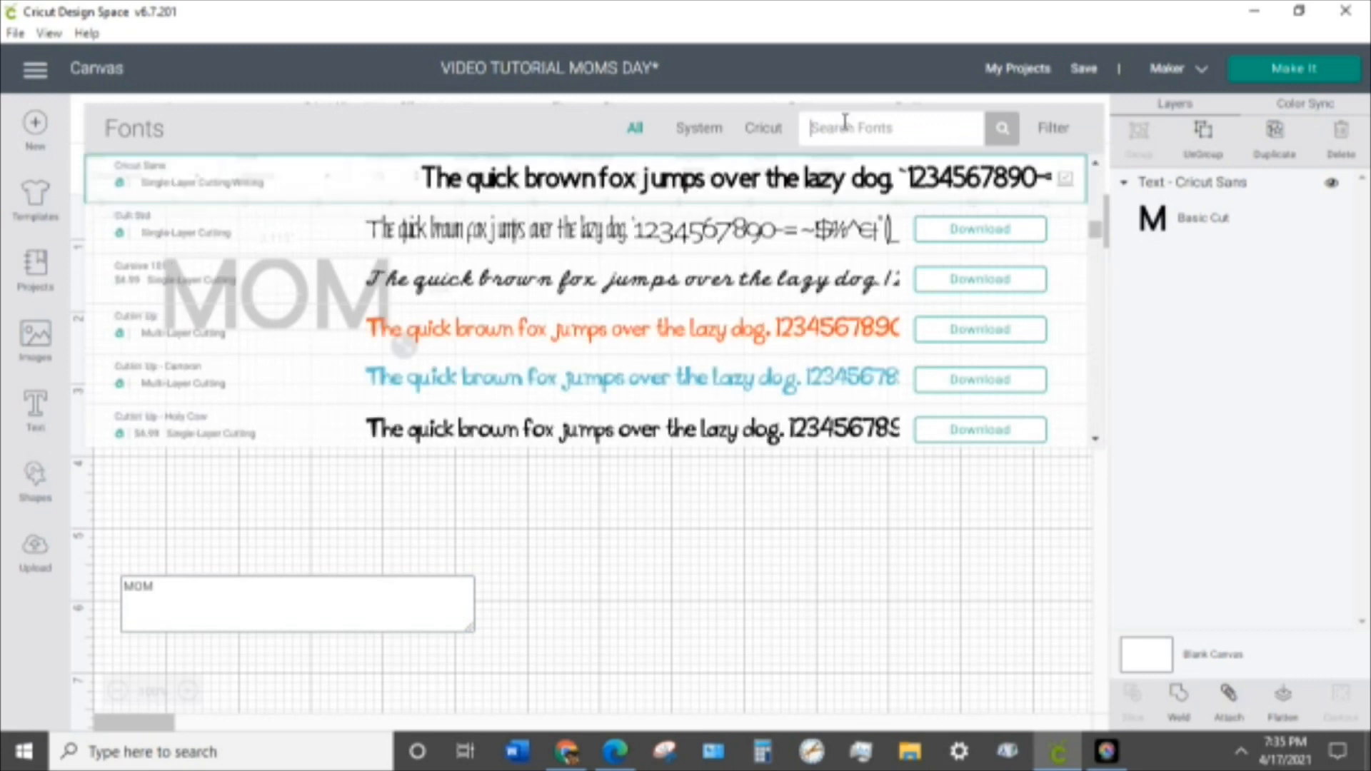
text(CLEAN)
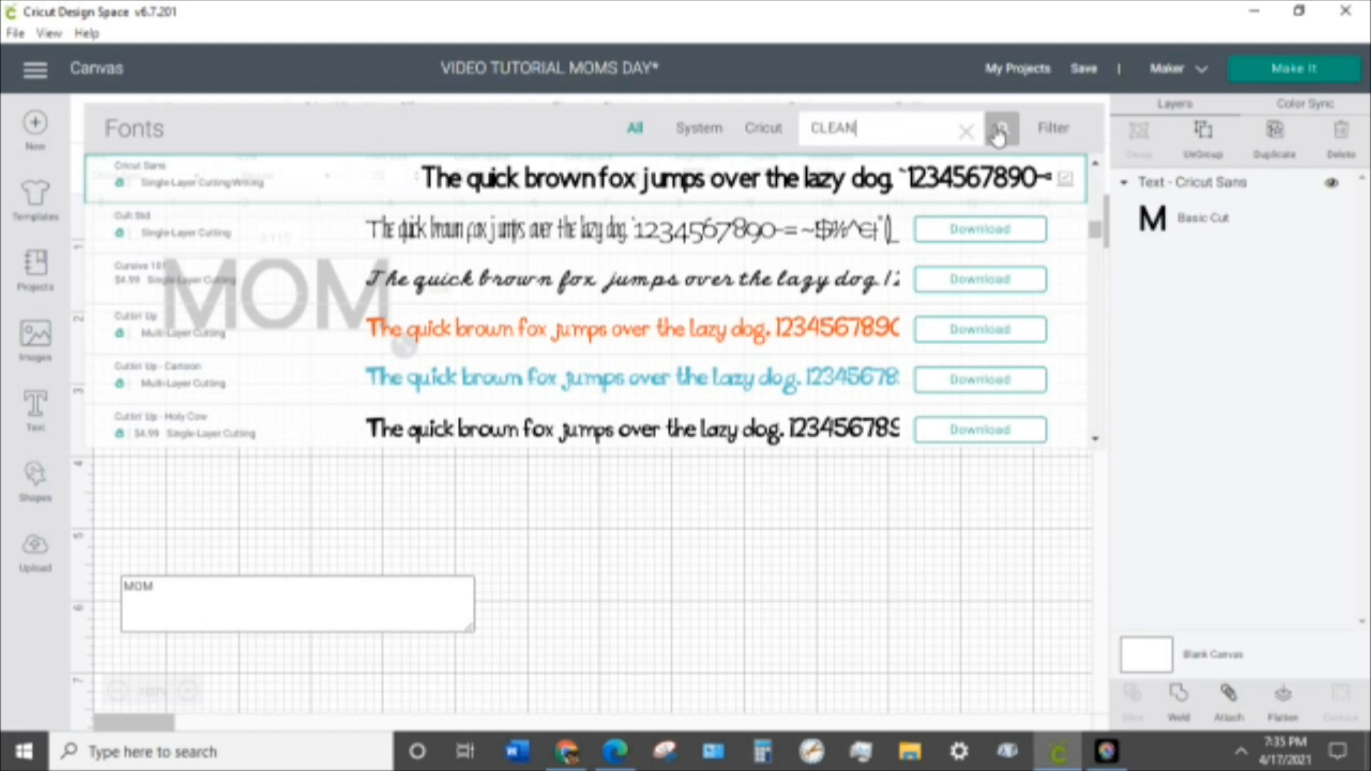
click(999, 132)
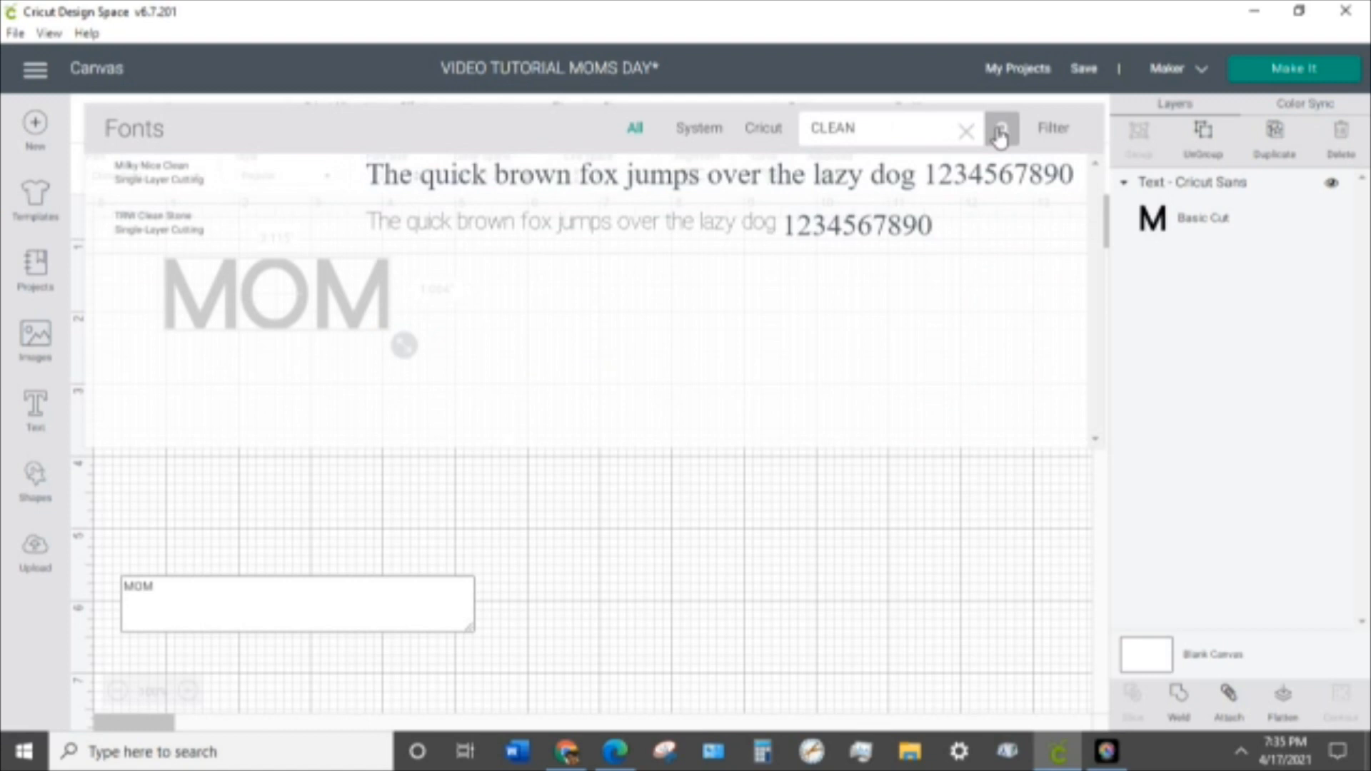
click(209, 231)
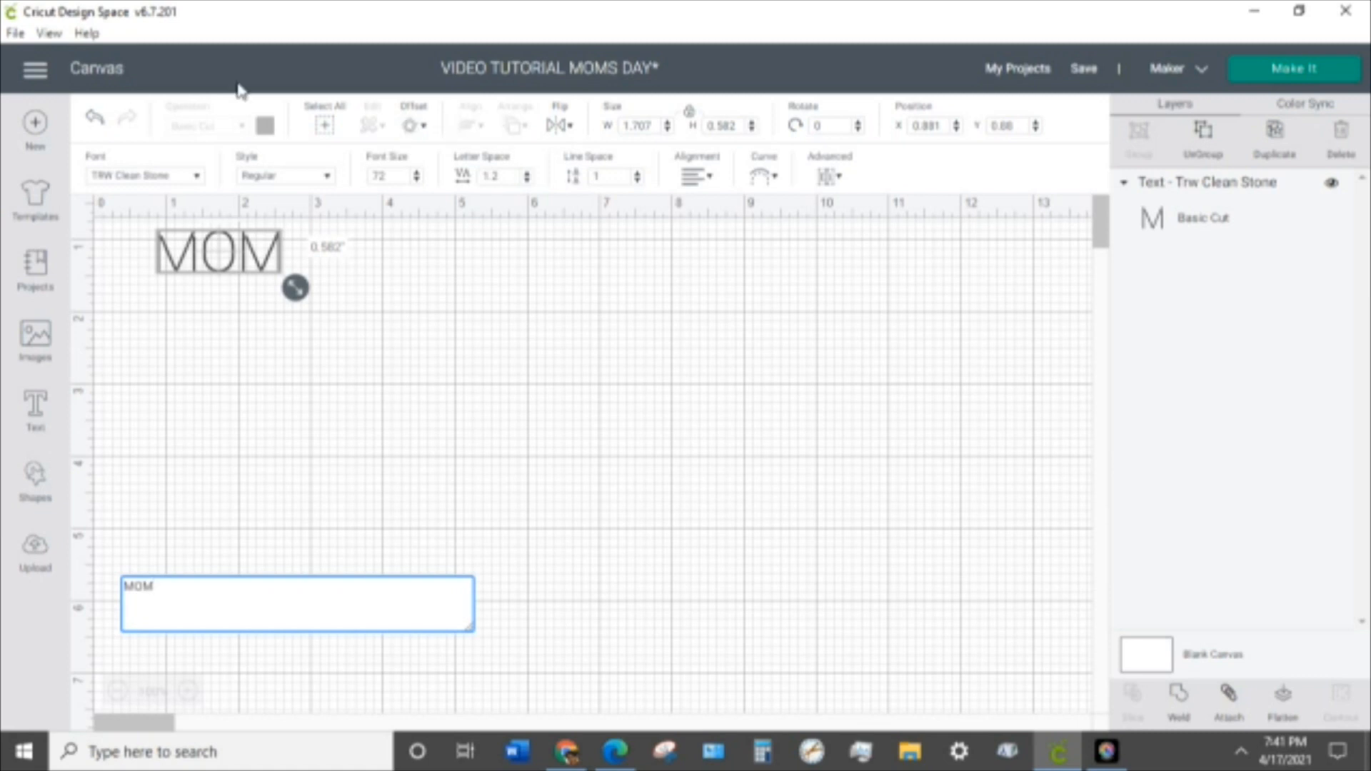
- Reduce the letter space of the MOM text to 1 and weld the letters together
click(528, 179)
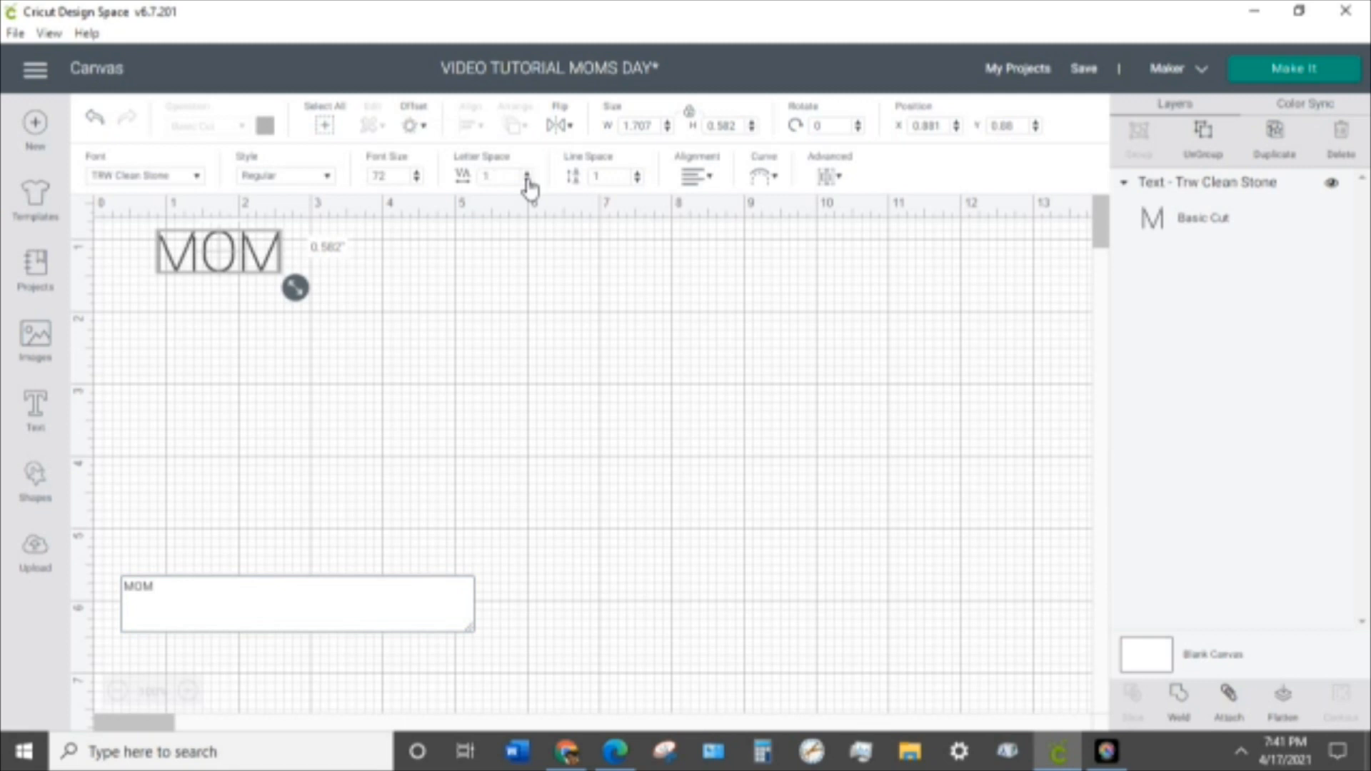
click(1179, 704)
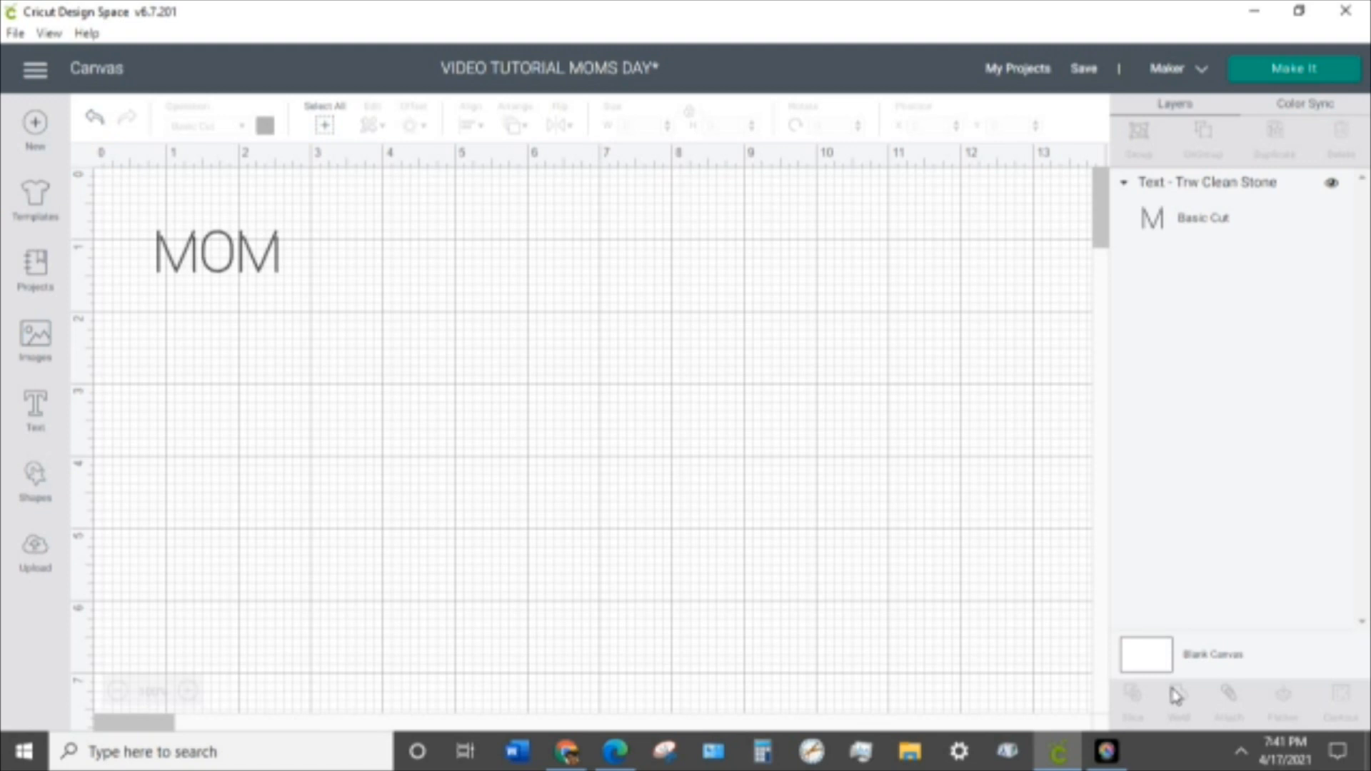
click(1185, 697)
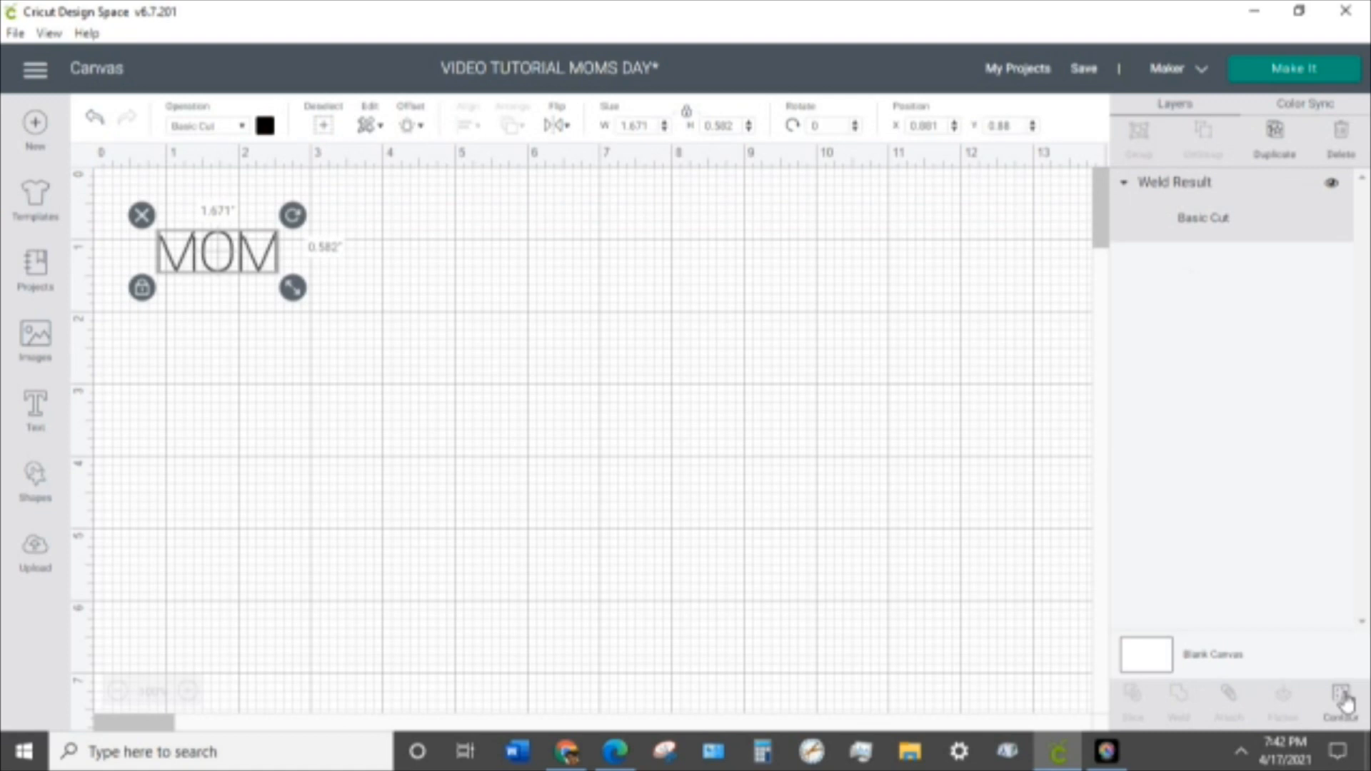
- Hide every contour of the welded MOM design except a single dot
click(1342, 691)
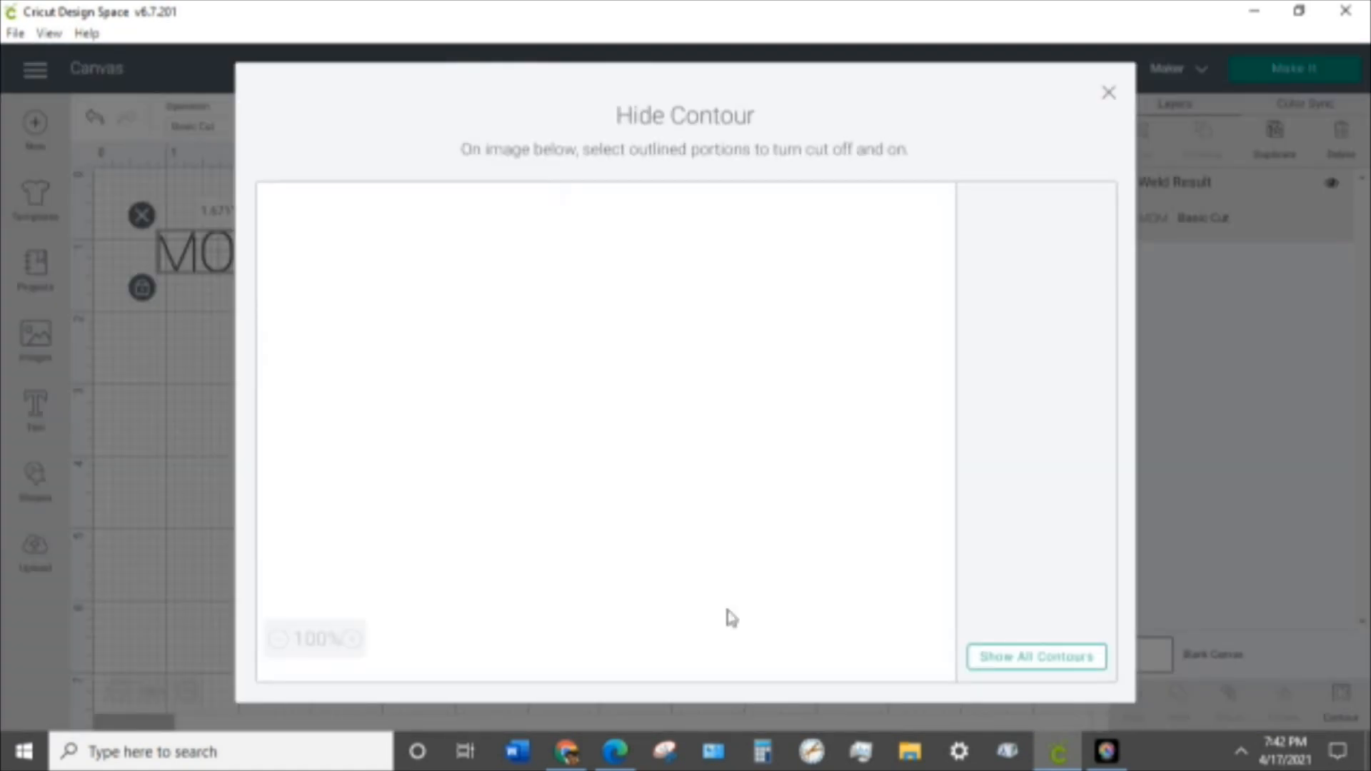
click(1023, 659)
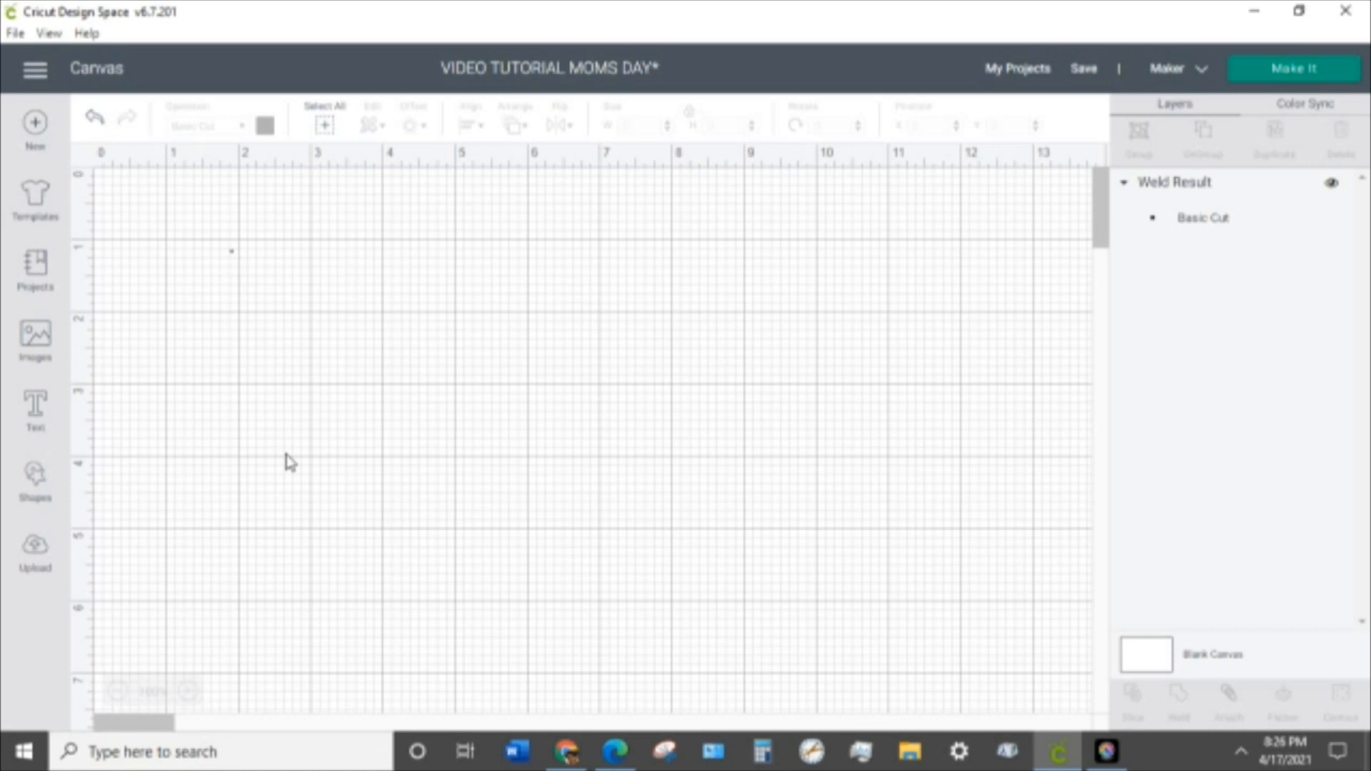
- Resize the remaining dot to 0.135 inch wide and 0.135 inch high, and lock its proportions
click(231, 252)
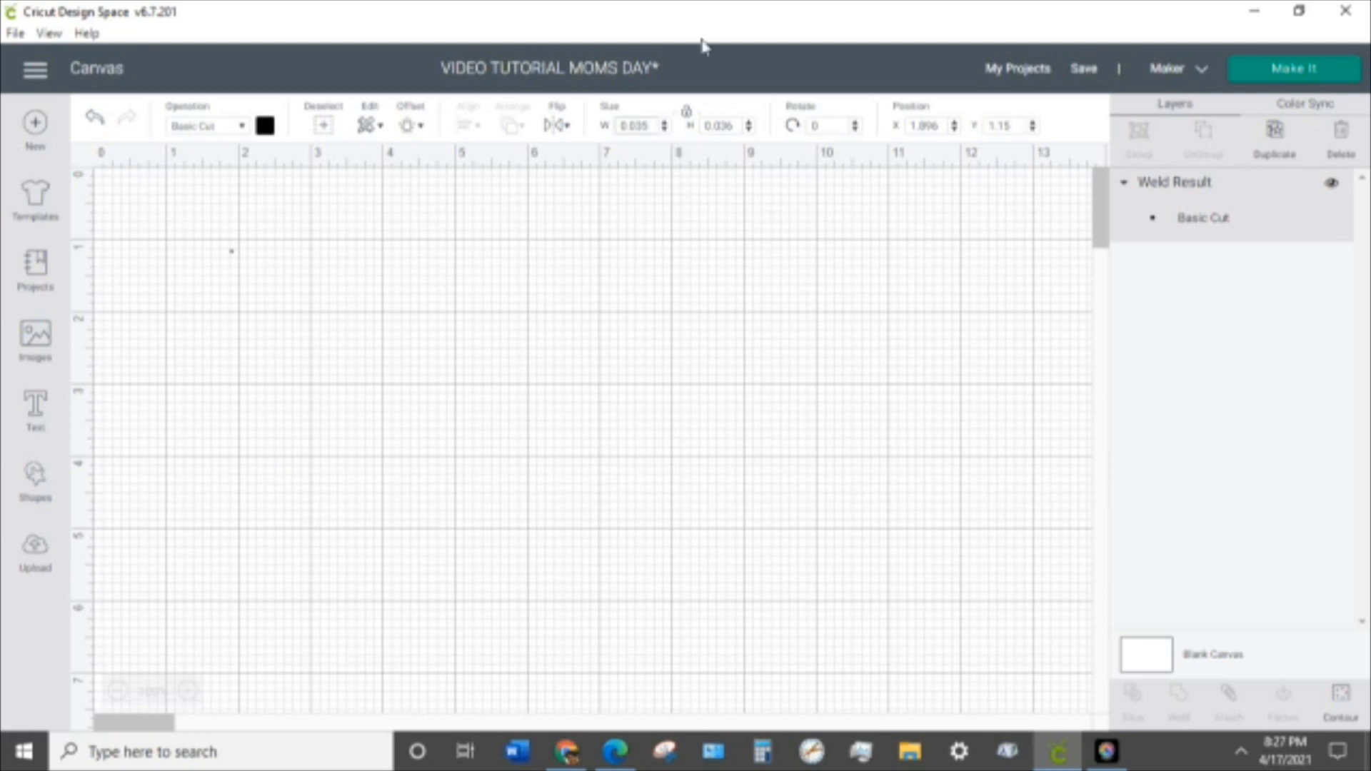
text(1)
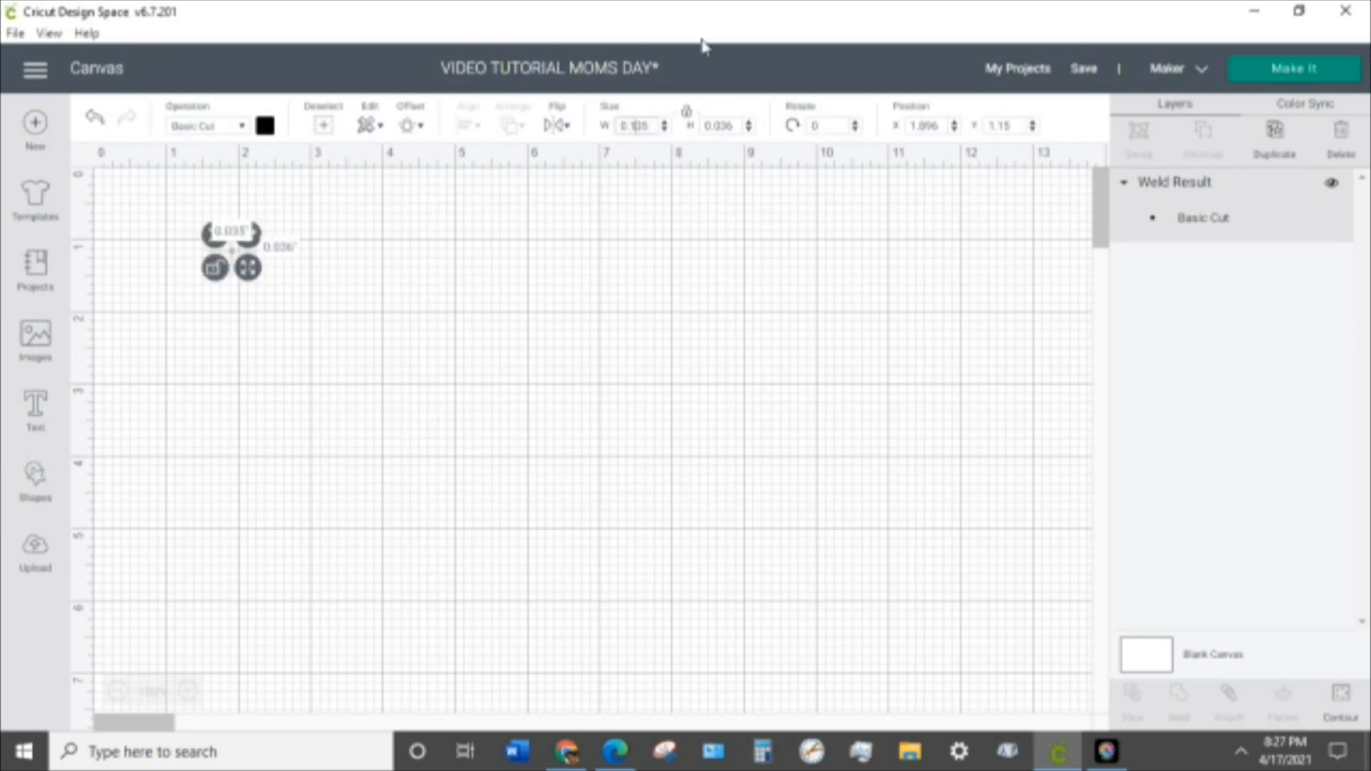
click(722, 126)
text(1)
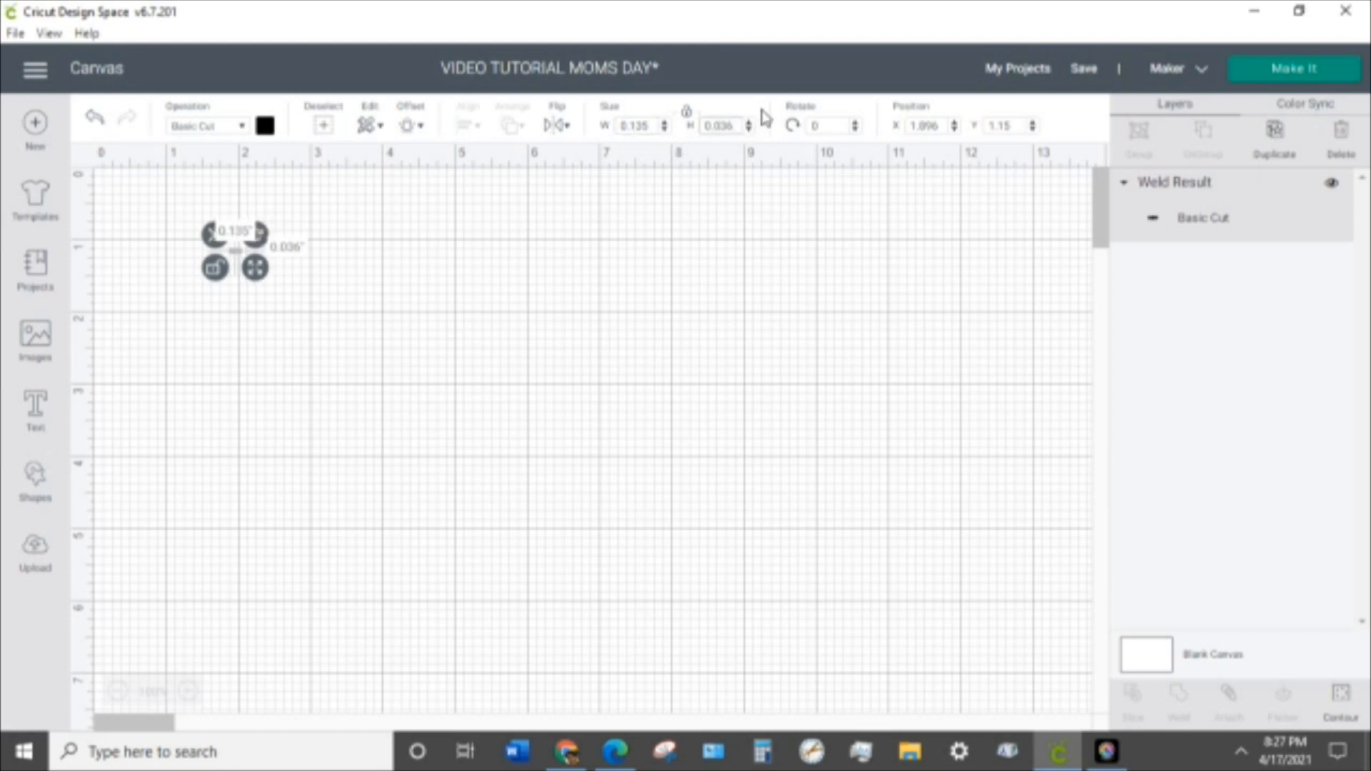
key(BackSpace)
key(BackSpace)
key(BackSpace)
text(135)
click(687, 115)
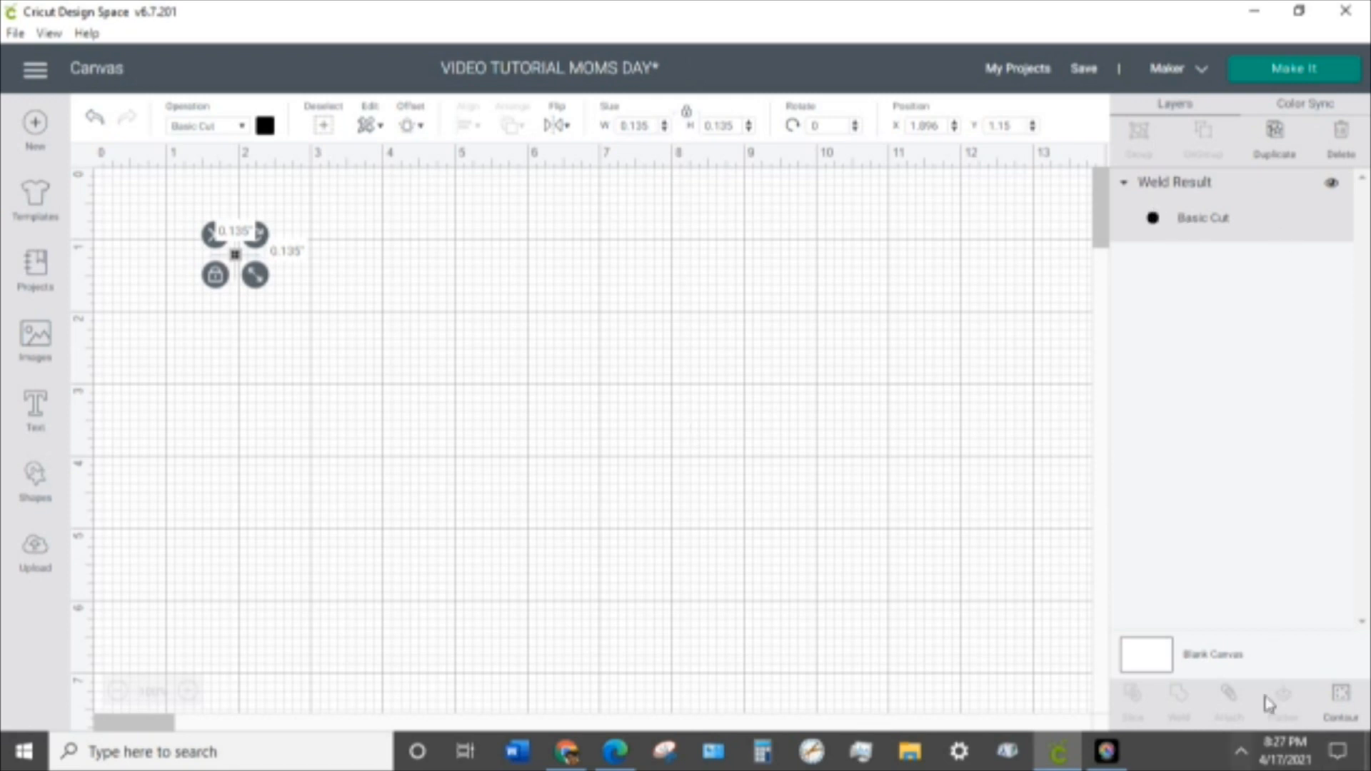
- Show all contours of the MOM design again and deselect it
click(1342, 696)
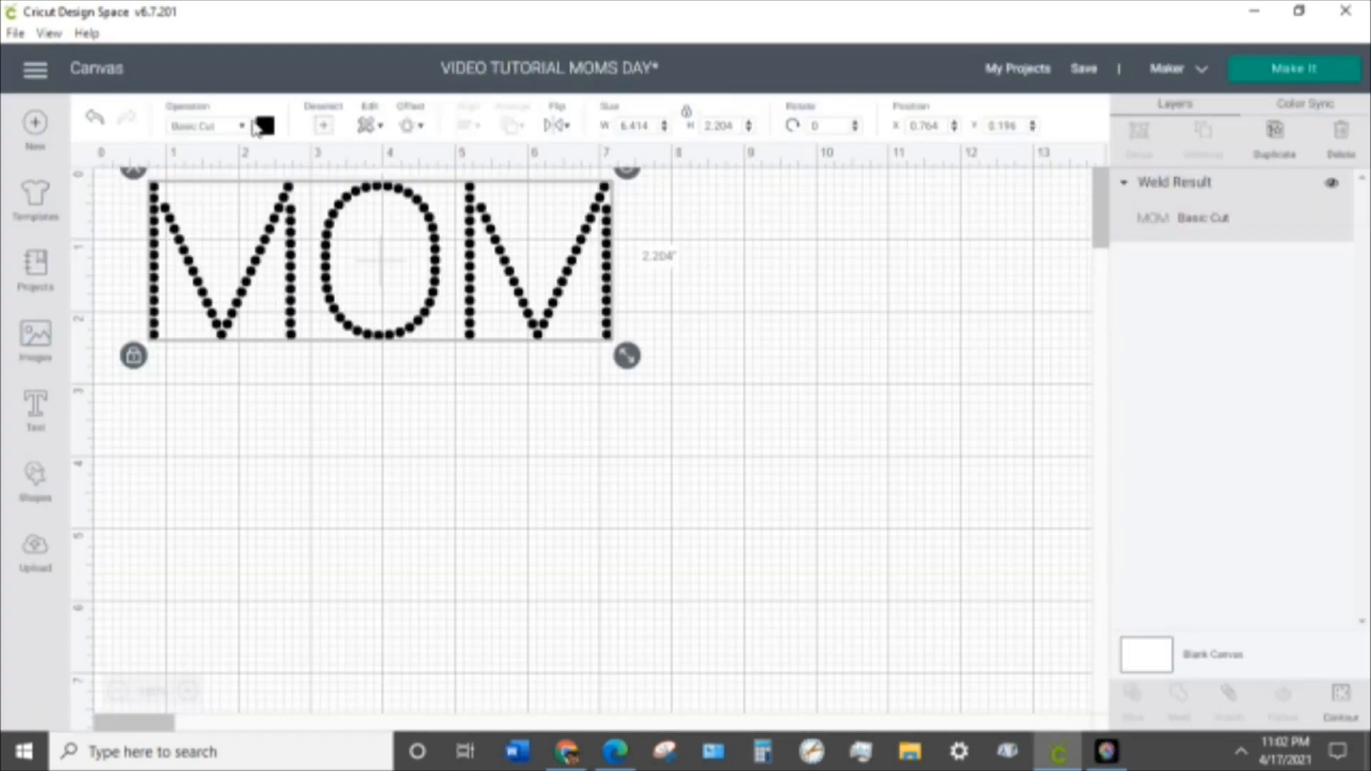
click(328, 430)
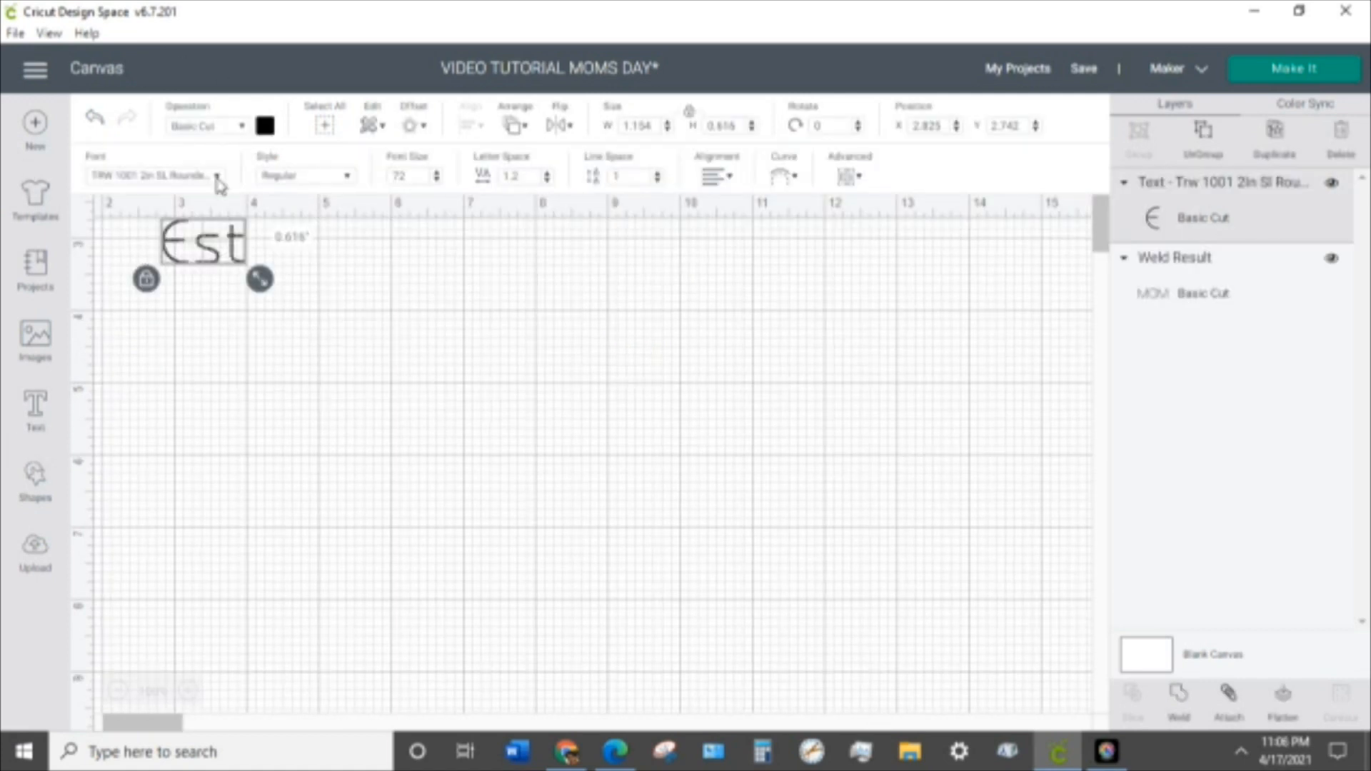
- Set the font of the Est text to TRW 1001 2in SL Rounded RFF
click(217, 179)
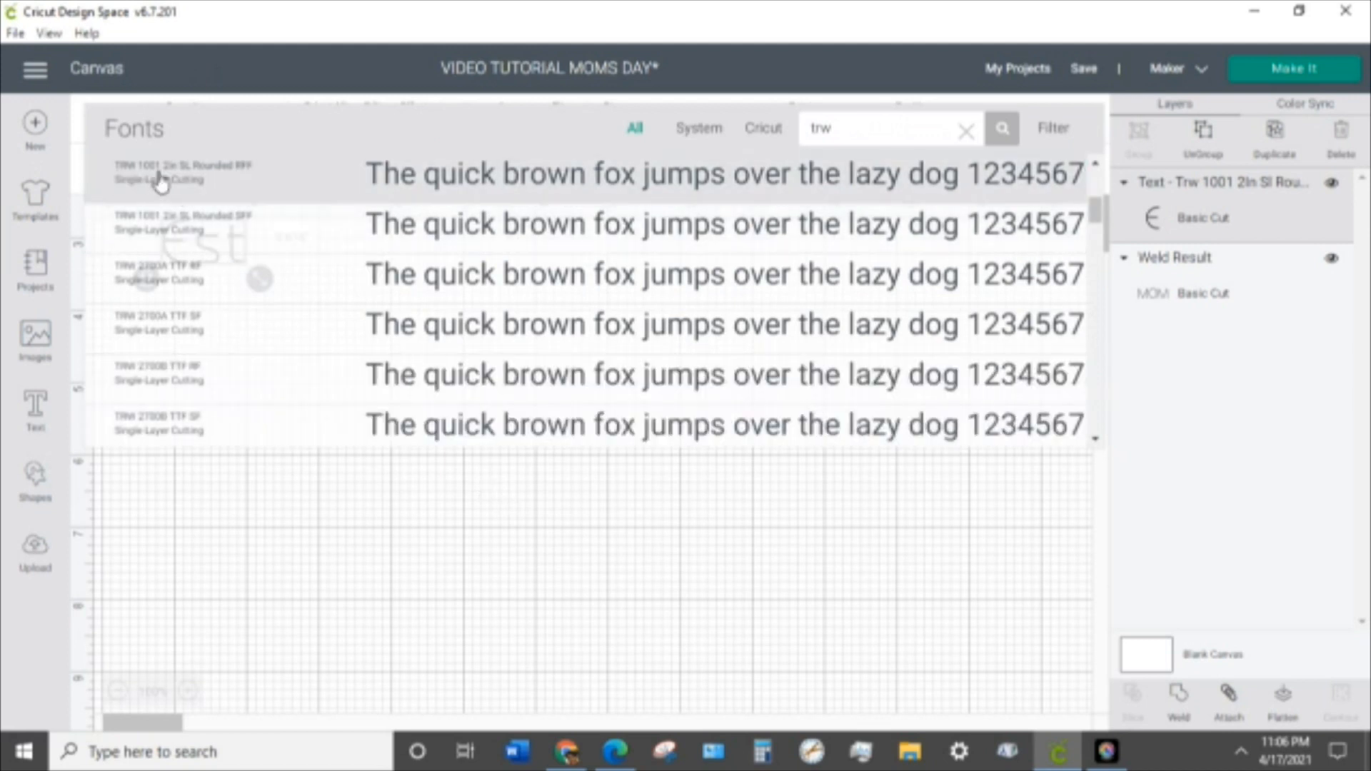
click(248, 193)
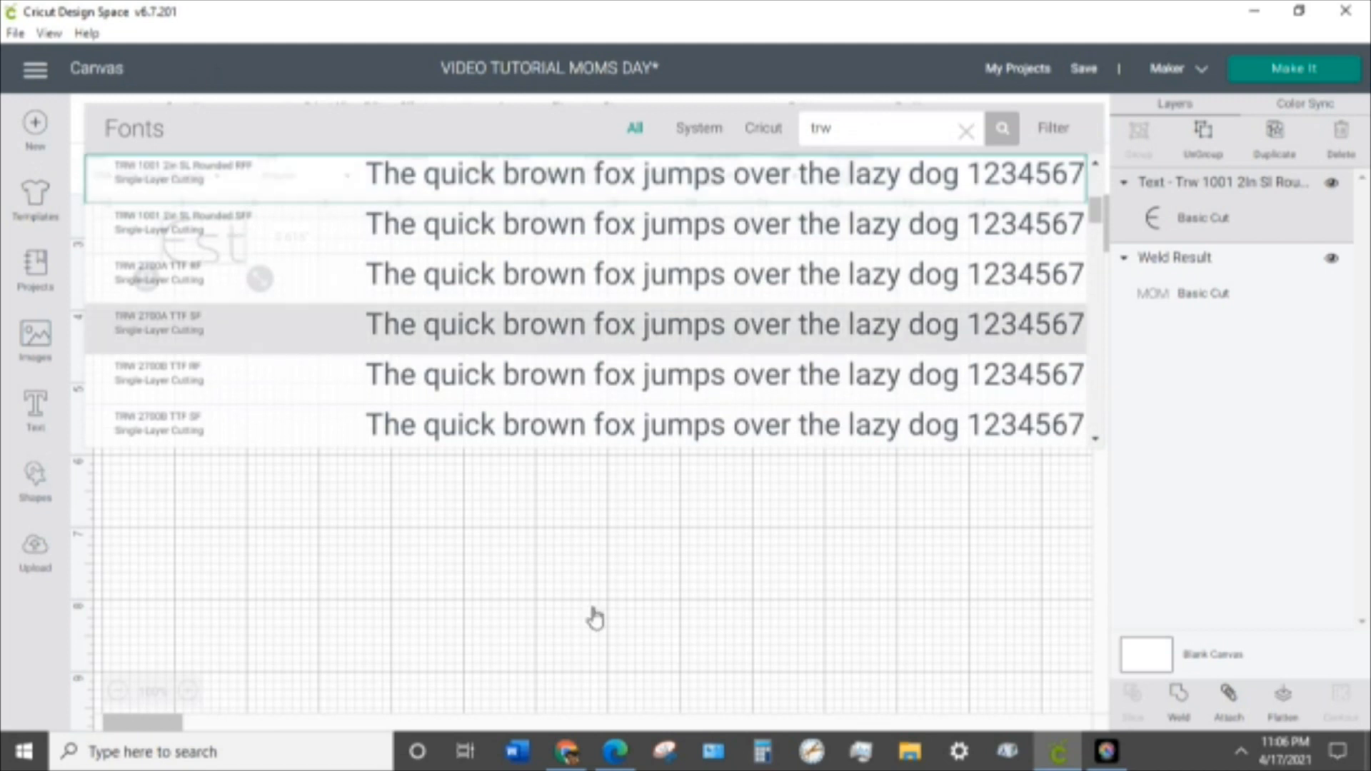
click(534, 576)
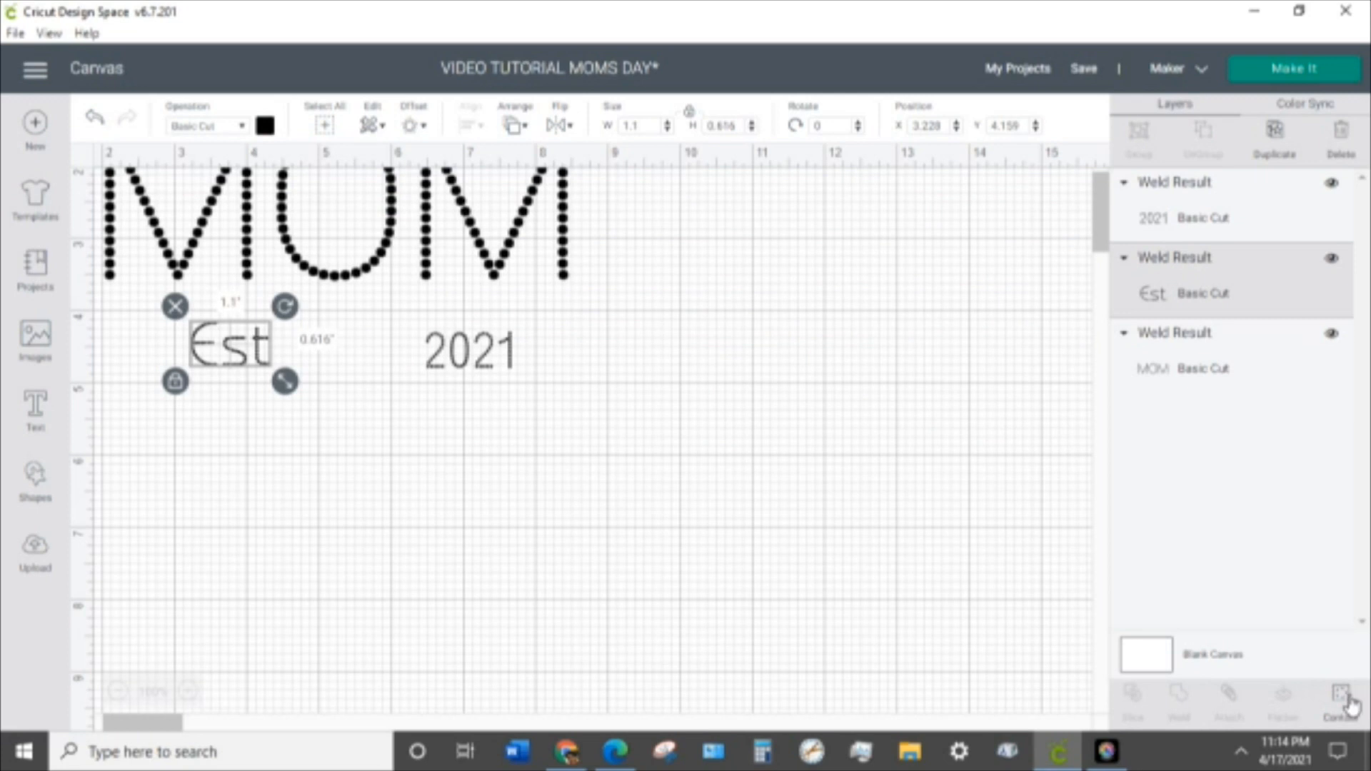
- Isolate one dot of the welded Est design by hiding its other contours, and restore all contours once the dot is 0.135 inch
click(1341, 700)
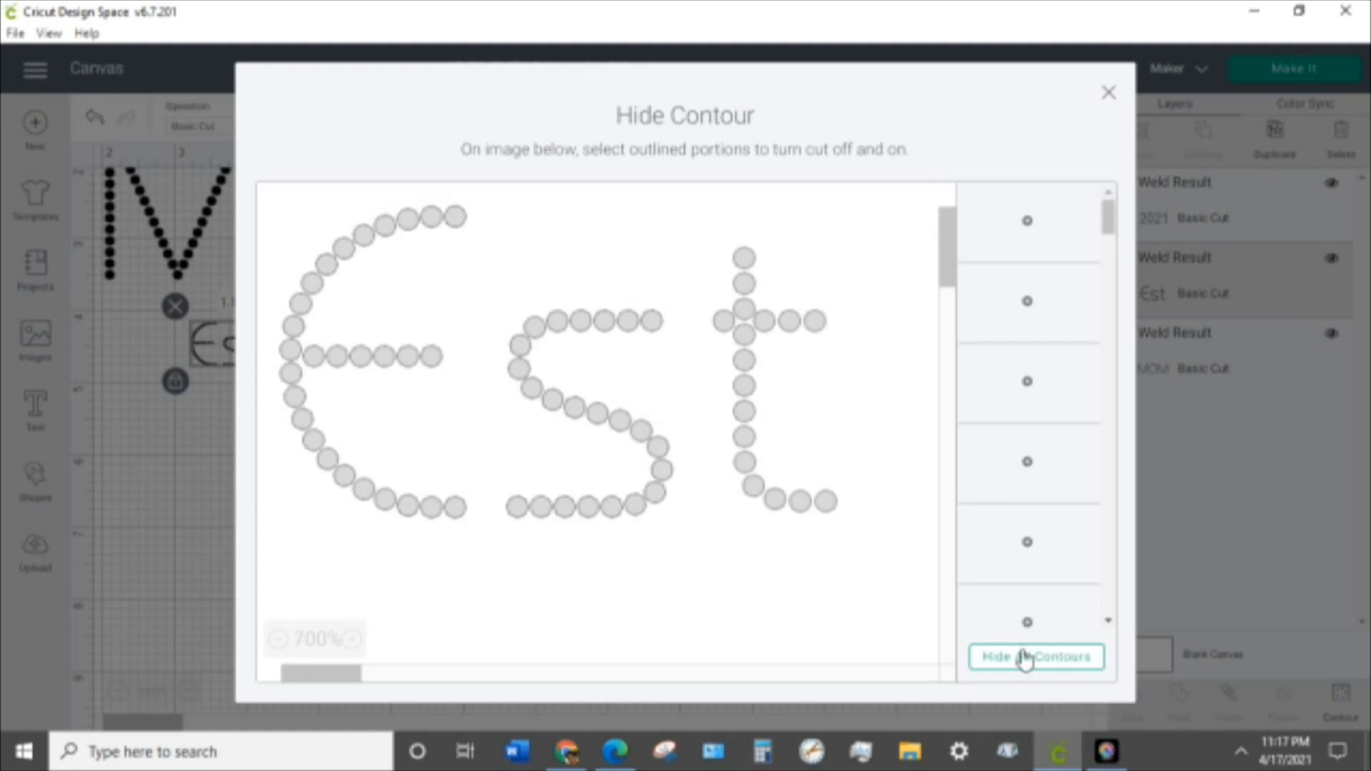
click(1024, 657)
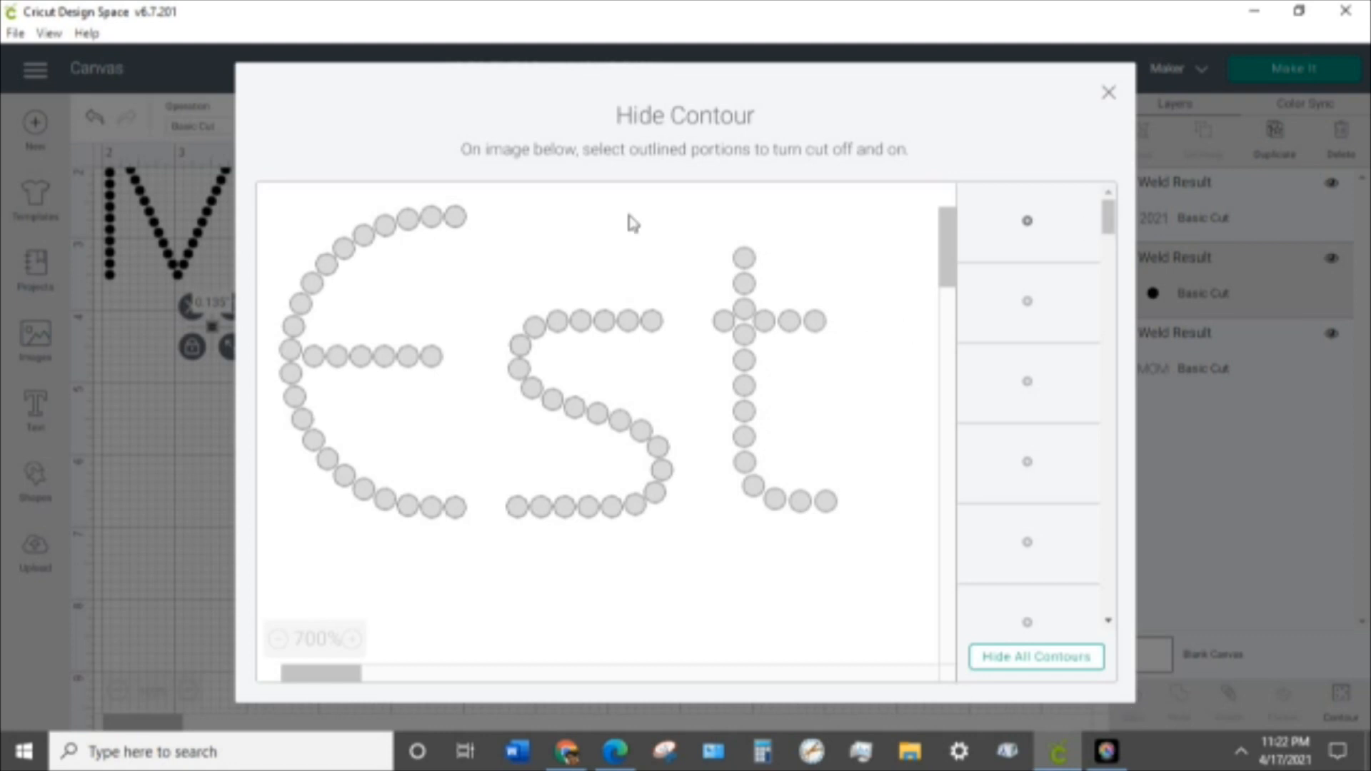
click(1108, 98)
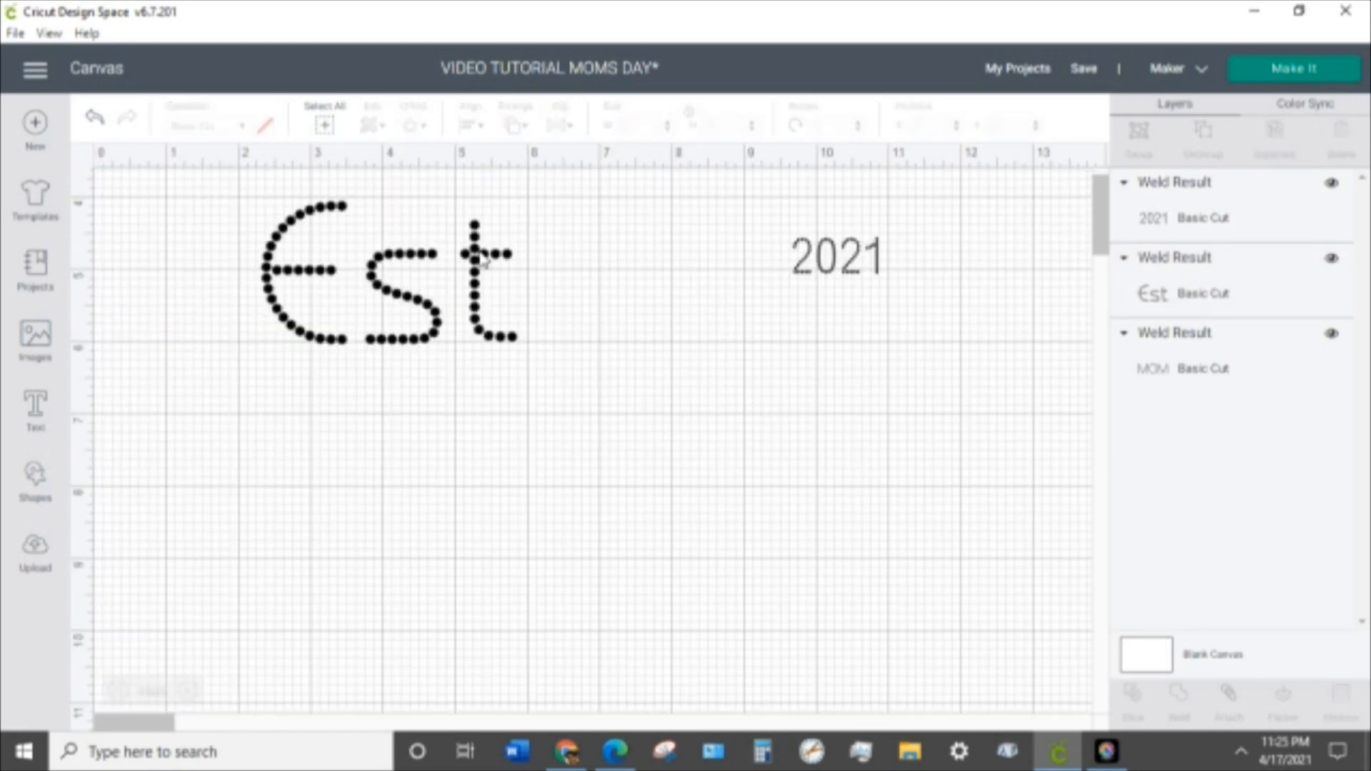
- Duplicate the enlarged dotted Est design on the canvas
click(508, 262)
click(508, 262)
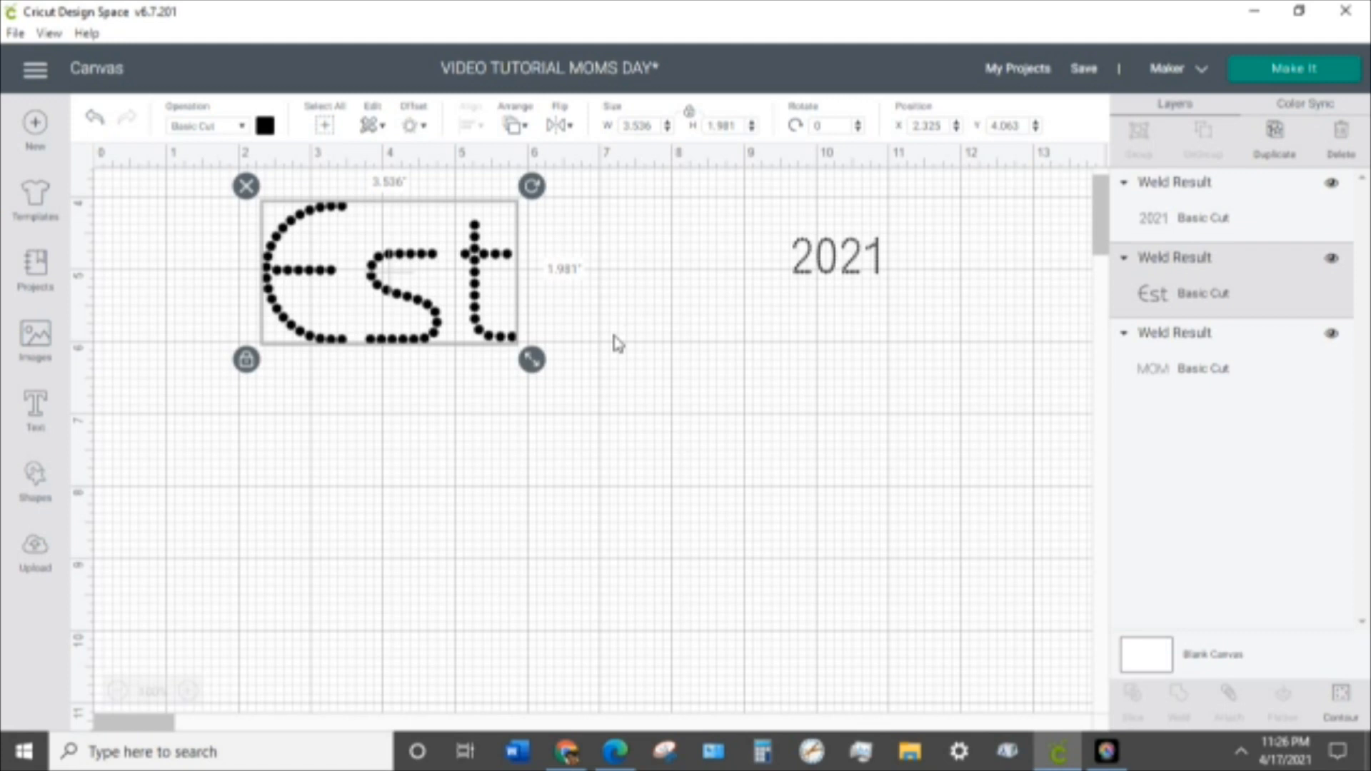
key(ctrl+v)
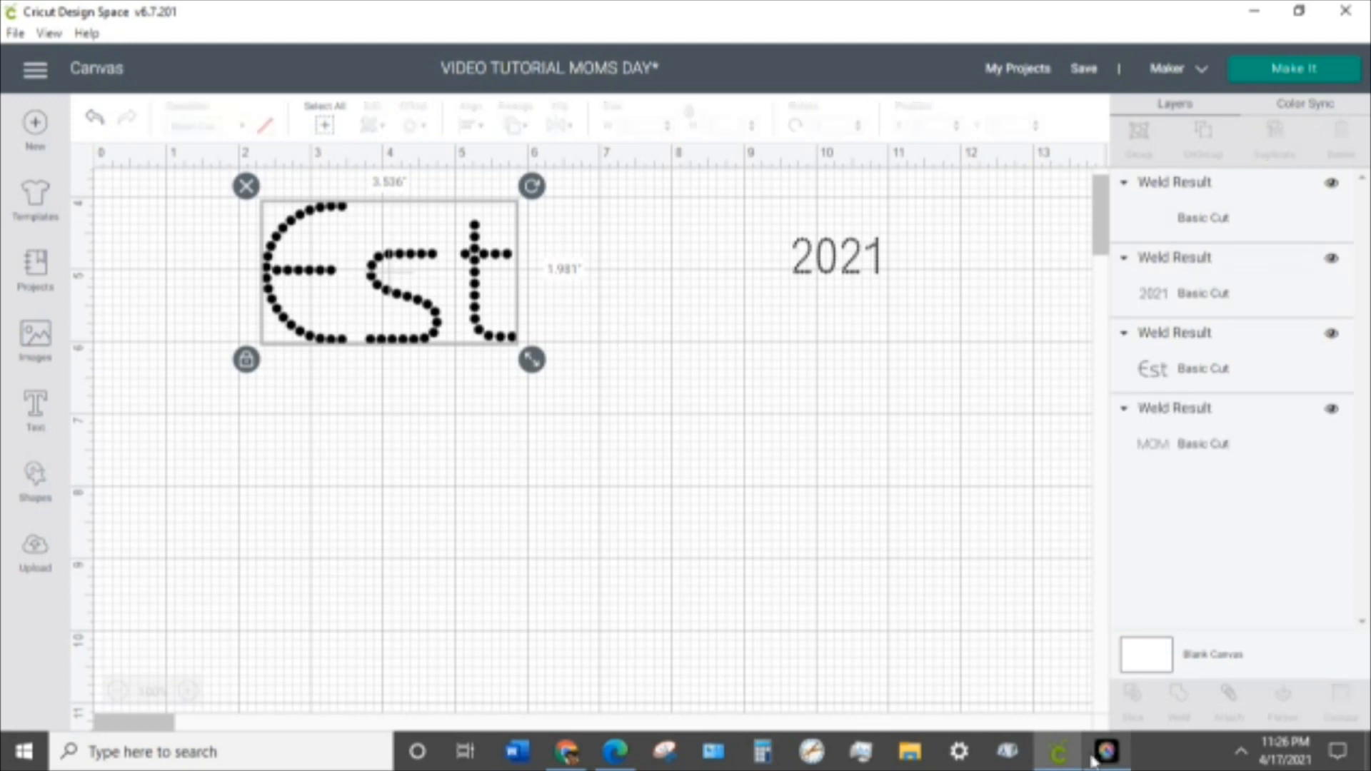
click(1095, 761)
click(904, 490)
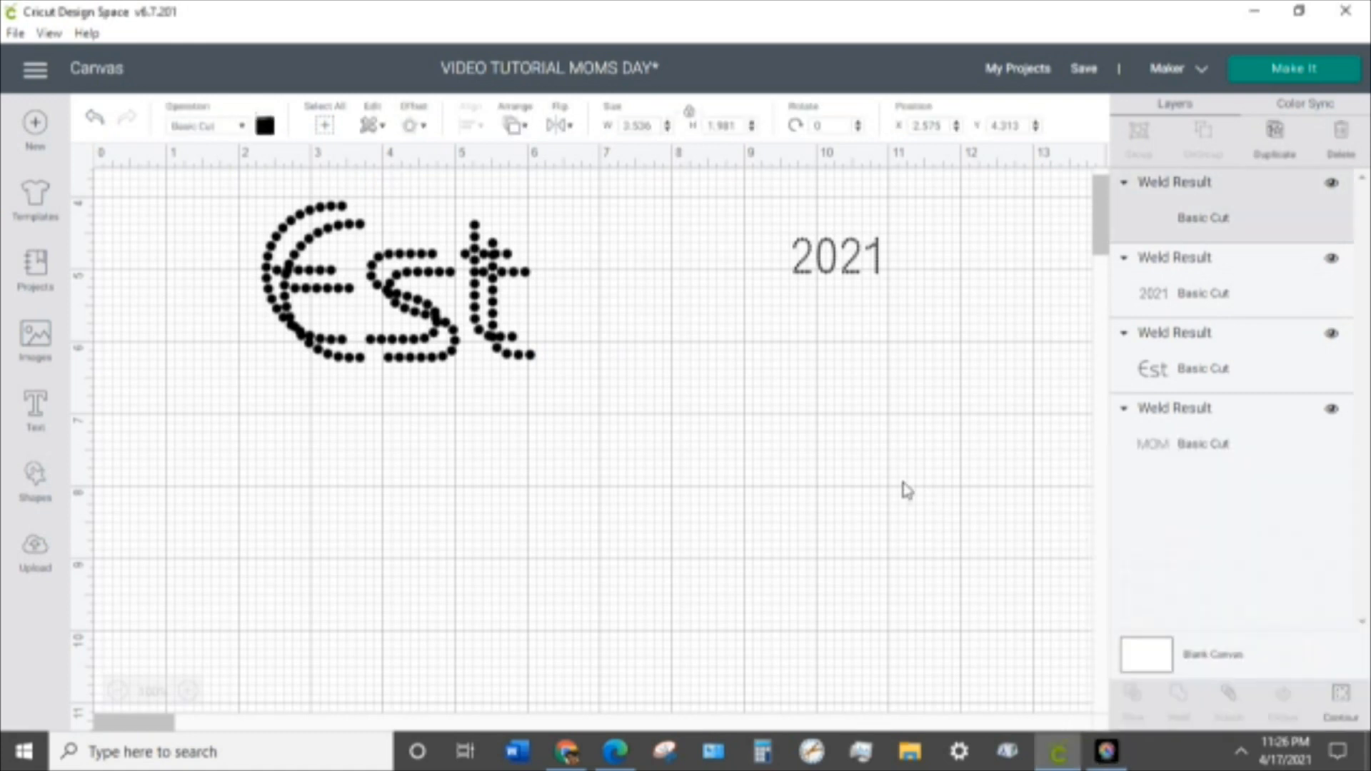
- Hide all contours of the duplicated Est design except one dot
click(503, 285)
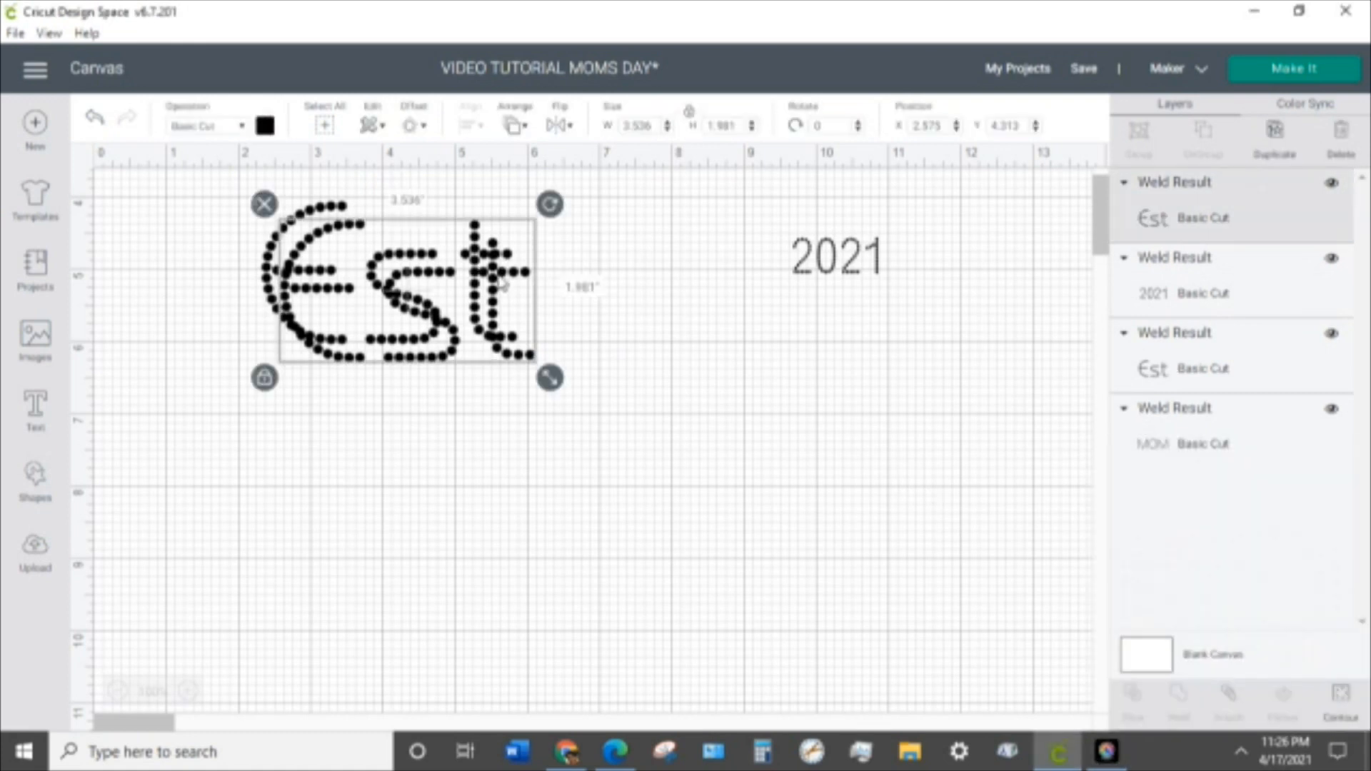
click(1346, 714)
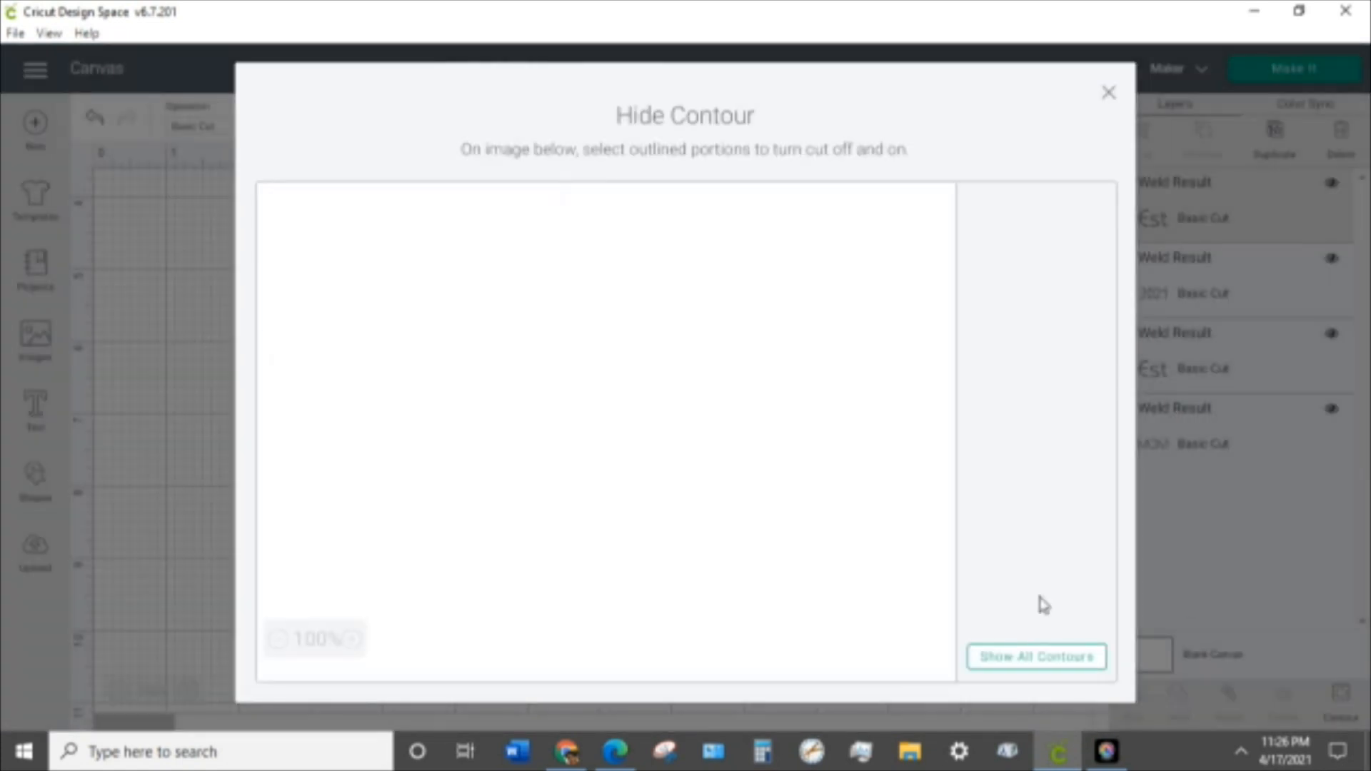
click(1033, 661)
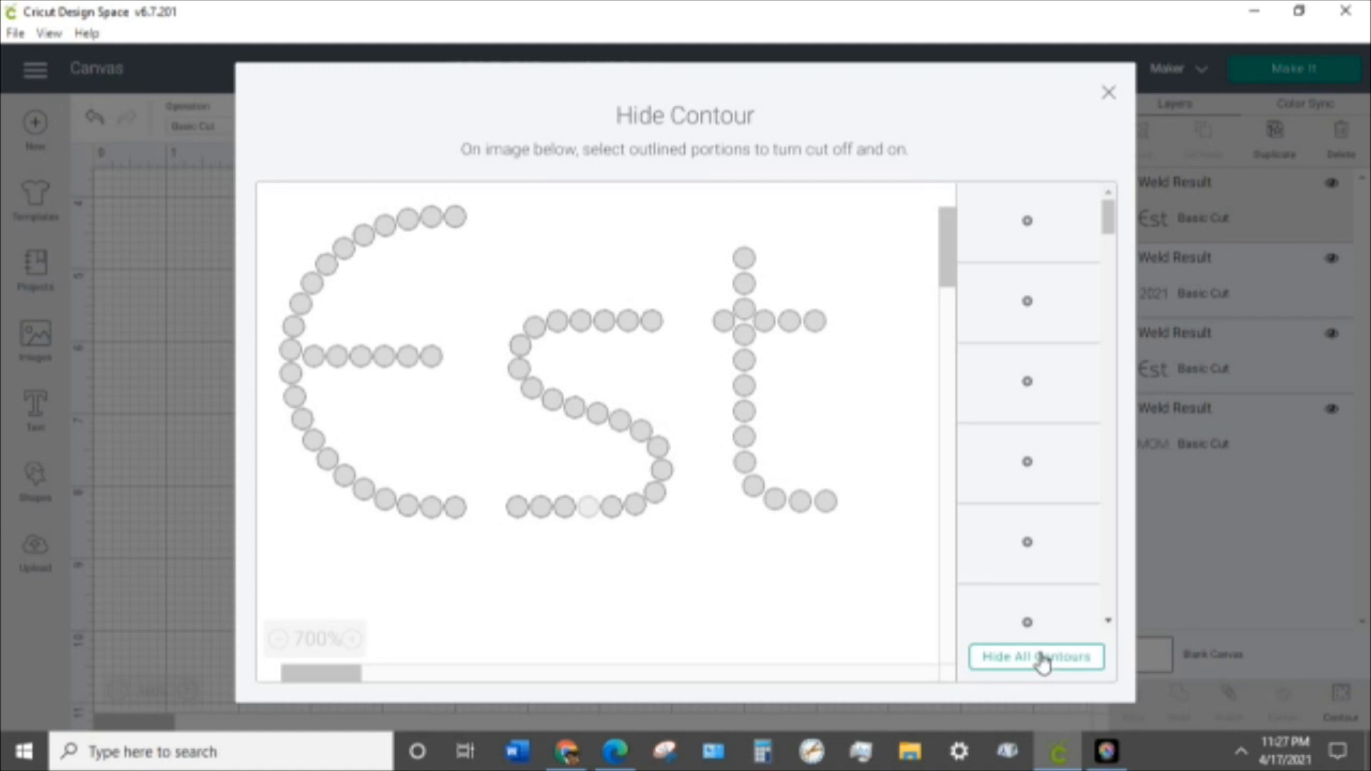
click(1041, 661)
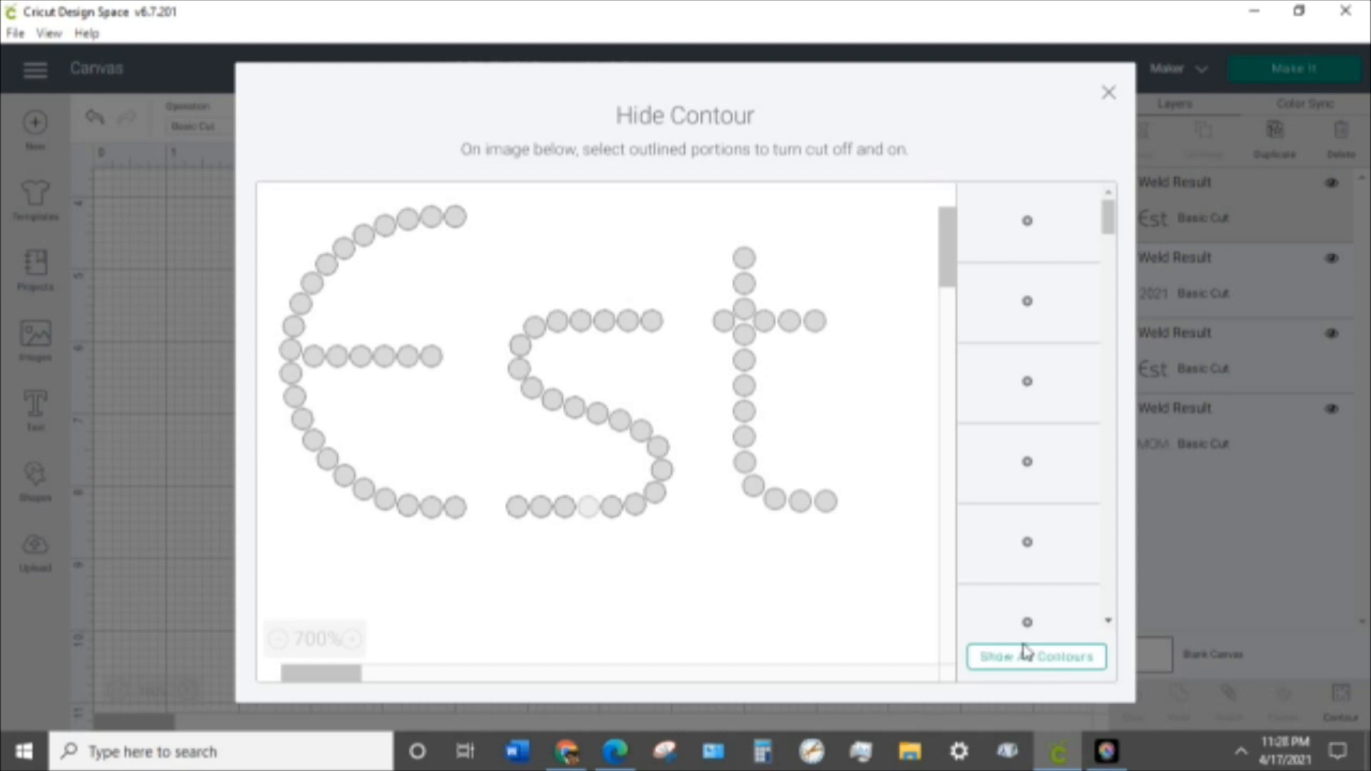
click(1041, 50)
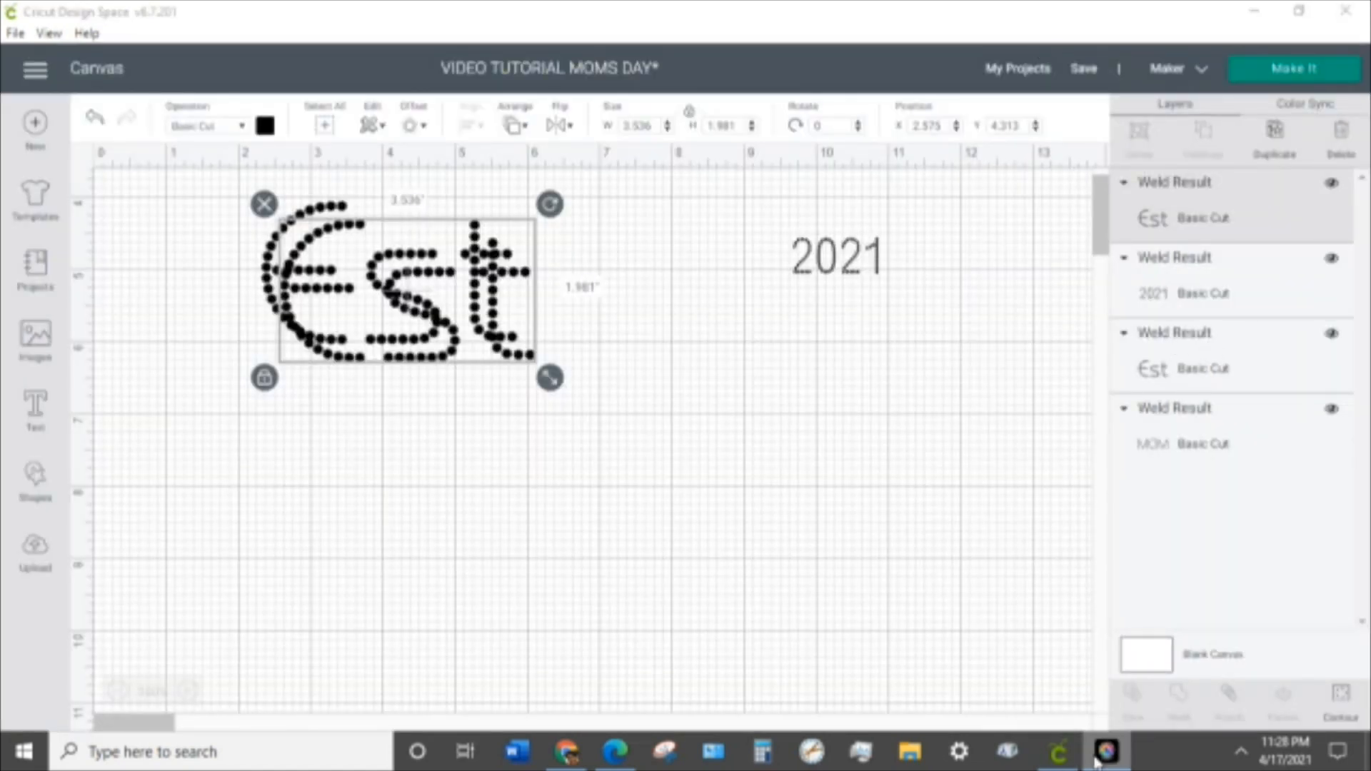
- Place the isolated dot as a period just after the t of Est, at about X 6.06, Y 5.86
click(339, 226)
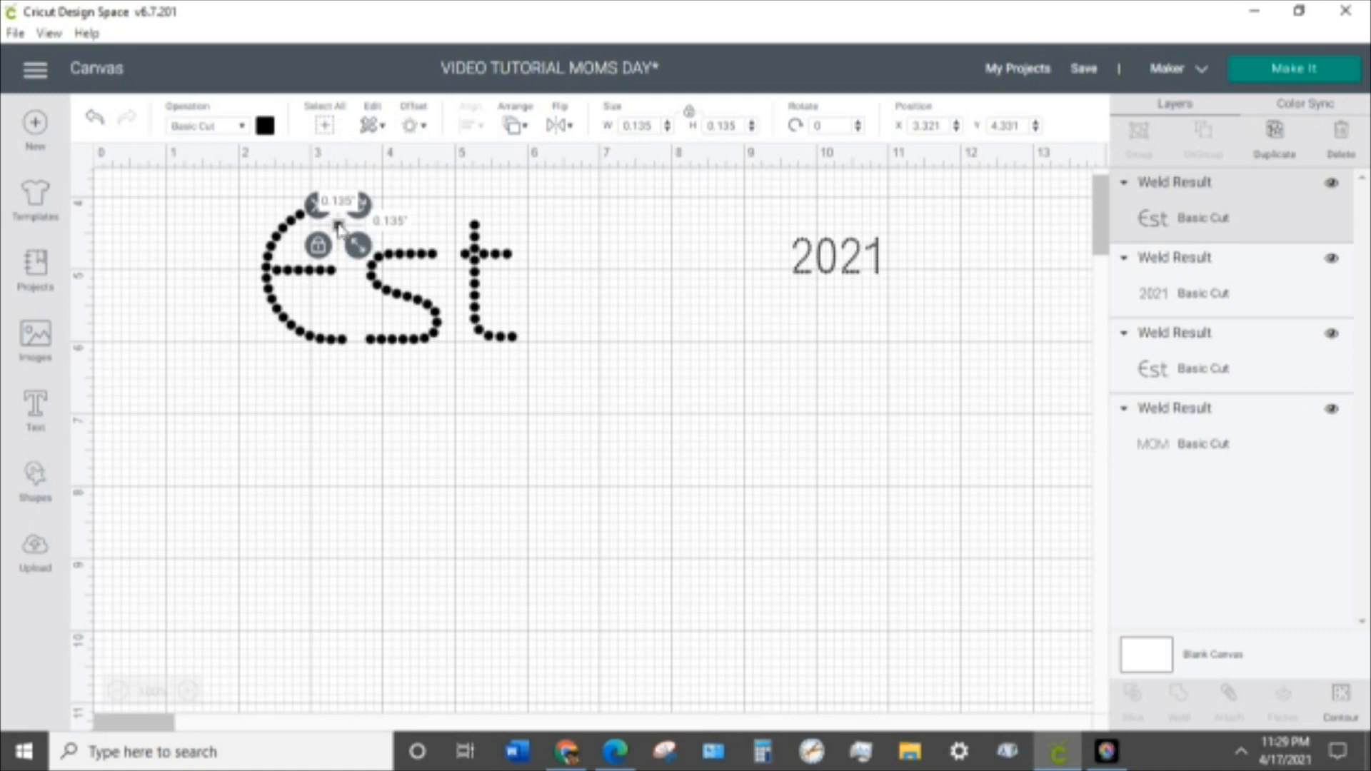
drag(339, 226, 540, 341)
click(581, 401)
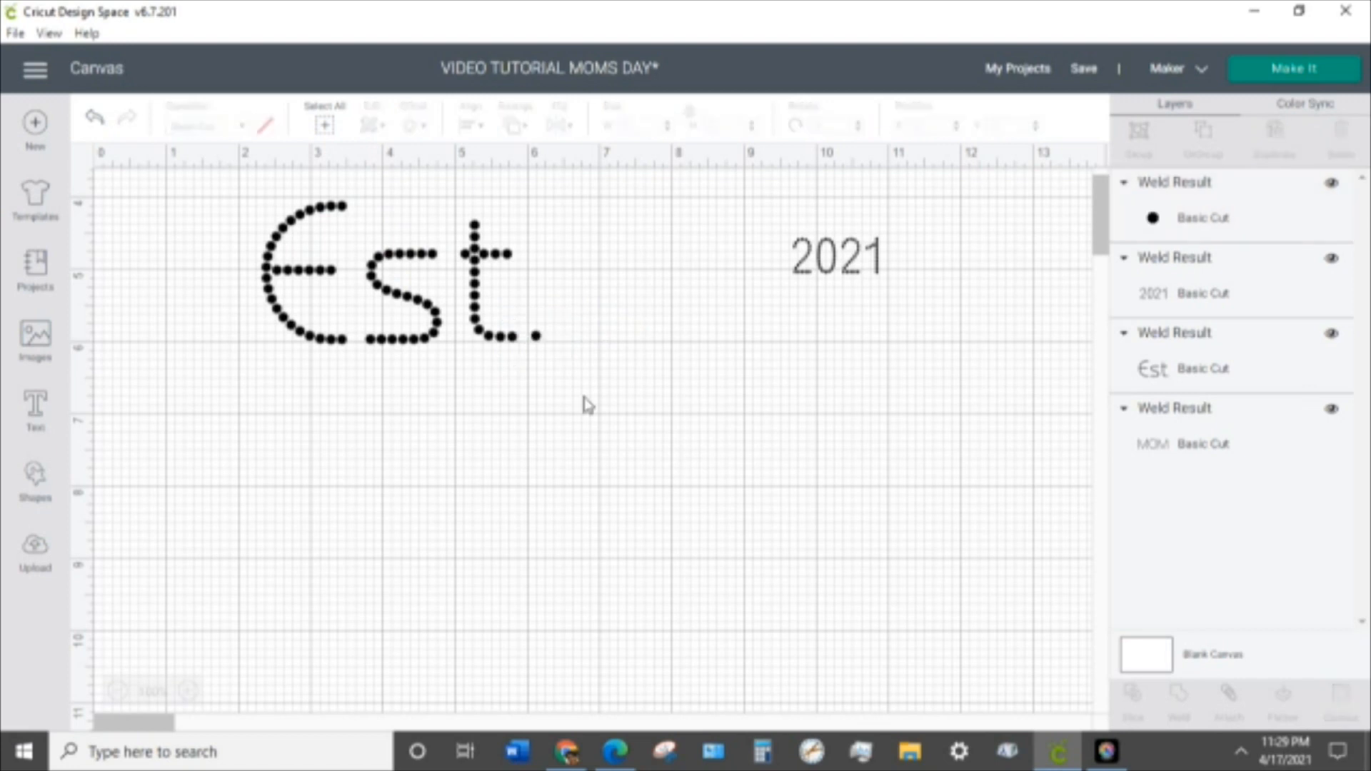
click(537, 337)
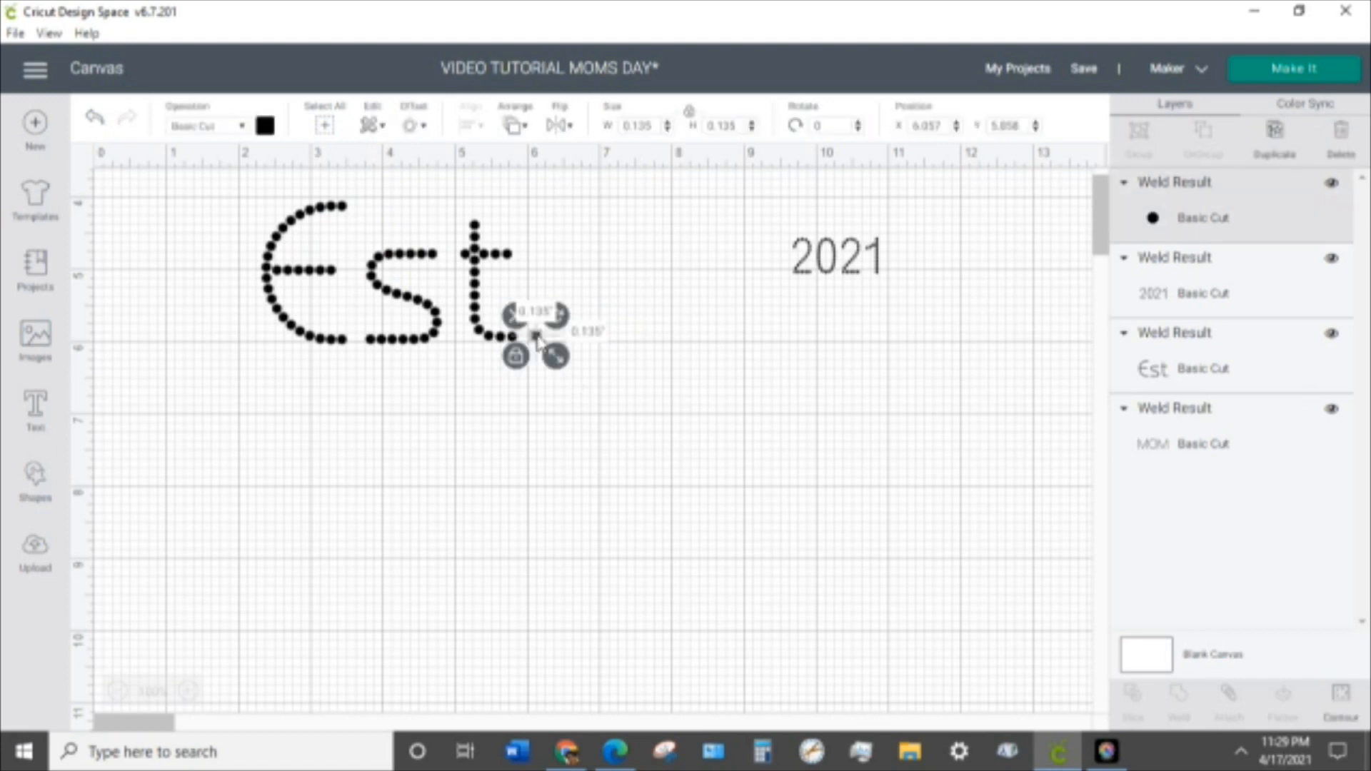
- Select the period dot together with the dotted Est letters and weld them into one design
click(570, 406)
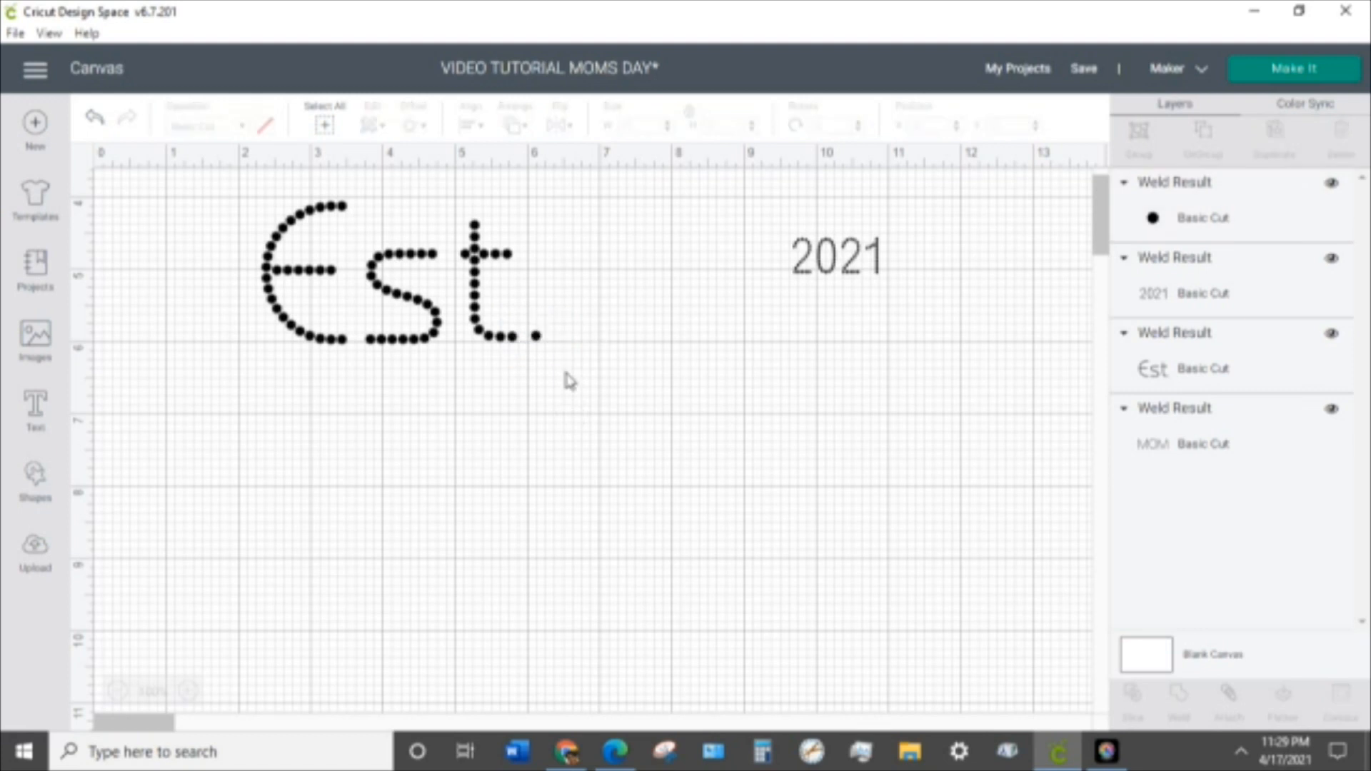
click(536, 338)
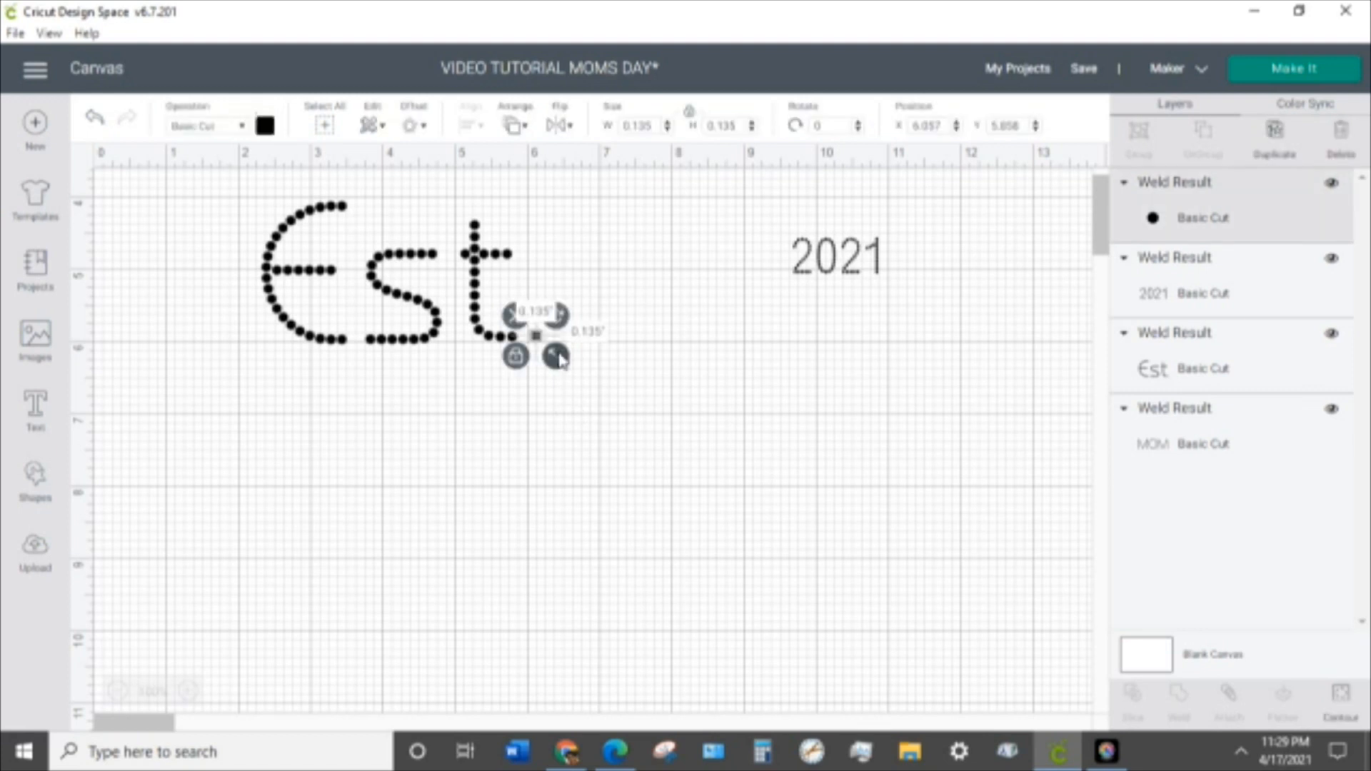
shift+click(352, 243)
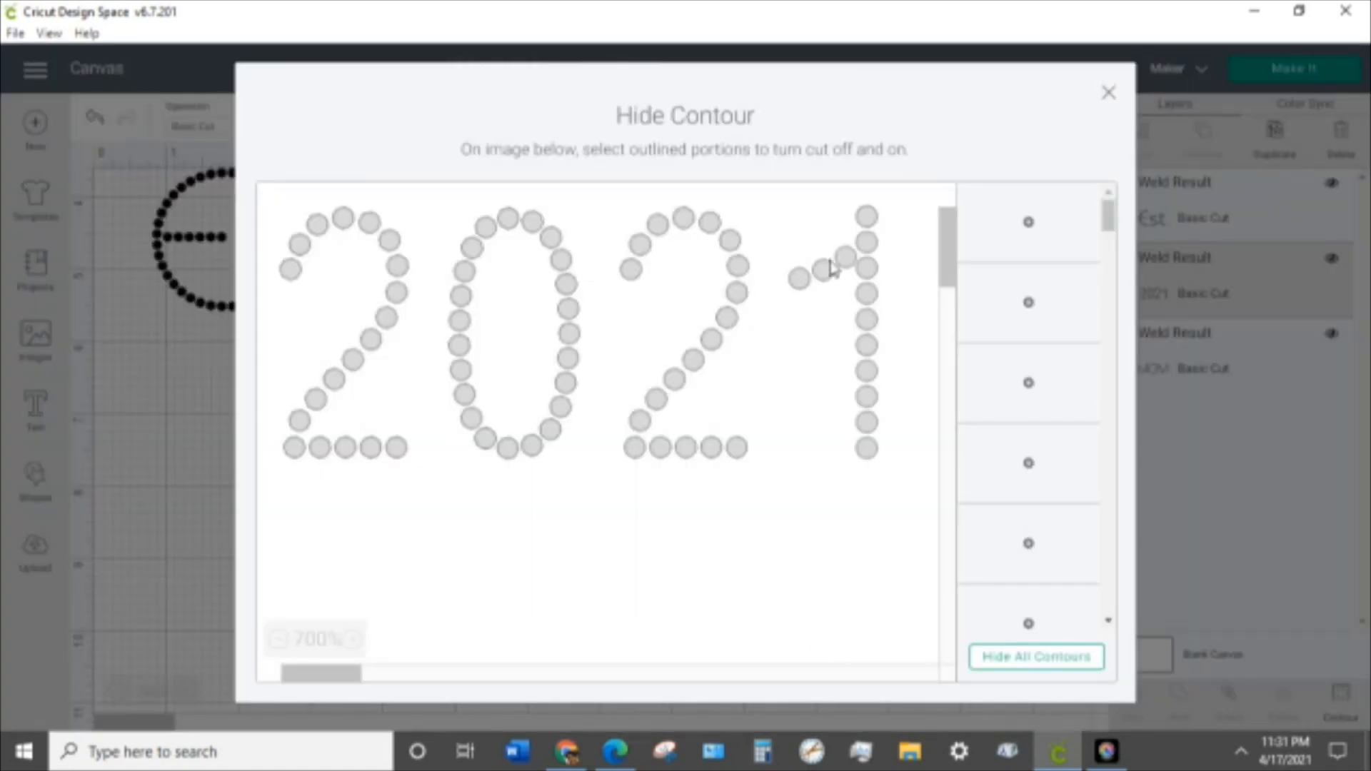
- Hide all contours of the 2021 design except one dot, scale that dot to 0.135 inch, and restore all contours
click(1043, 666)
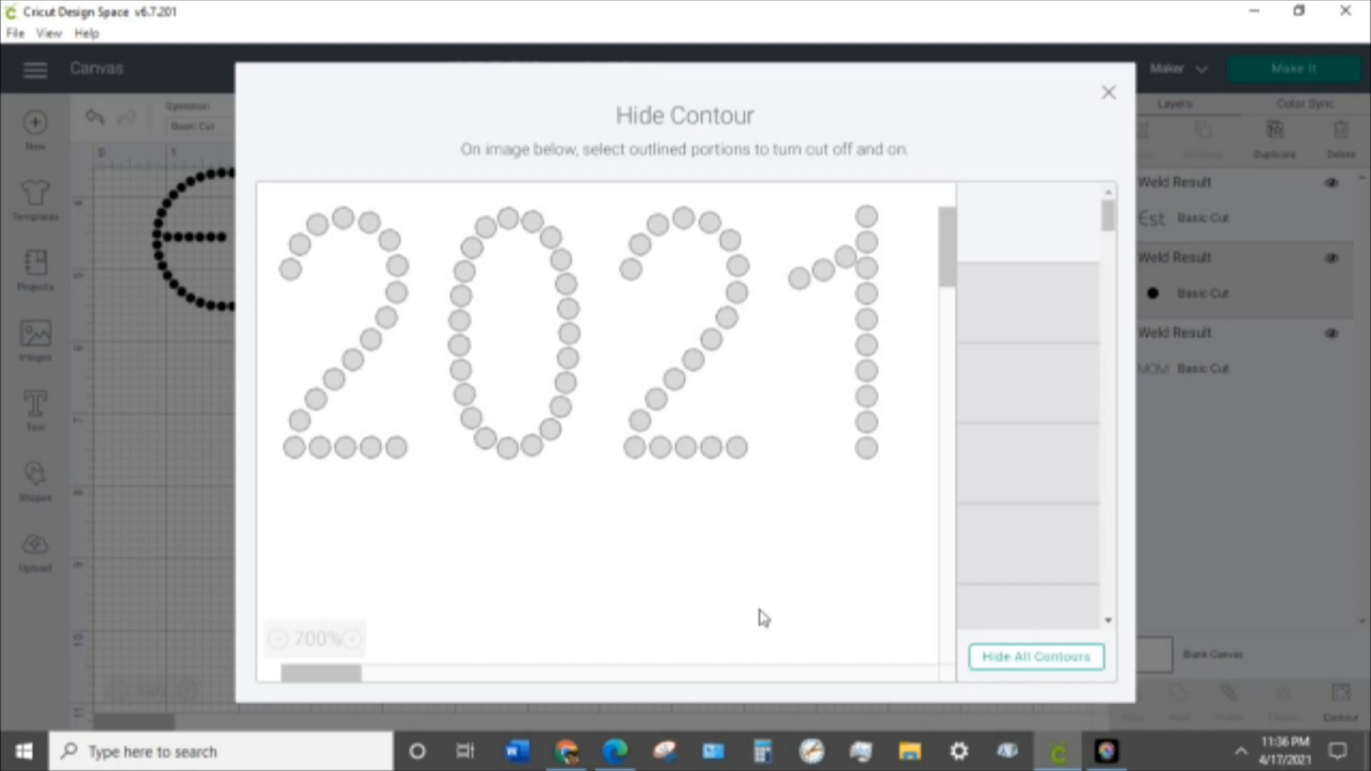
click(1111, 96)
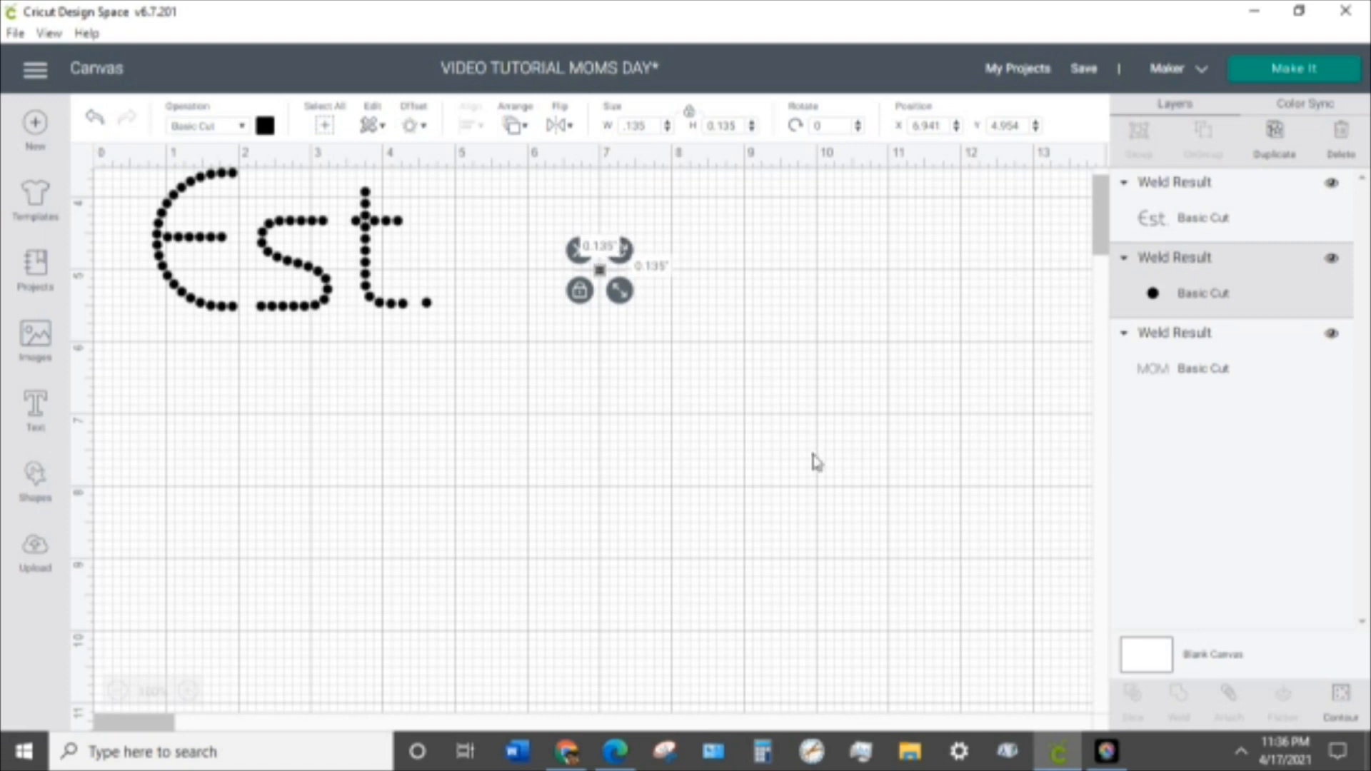
click(1341, 700)
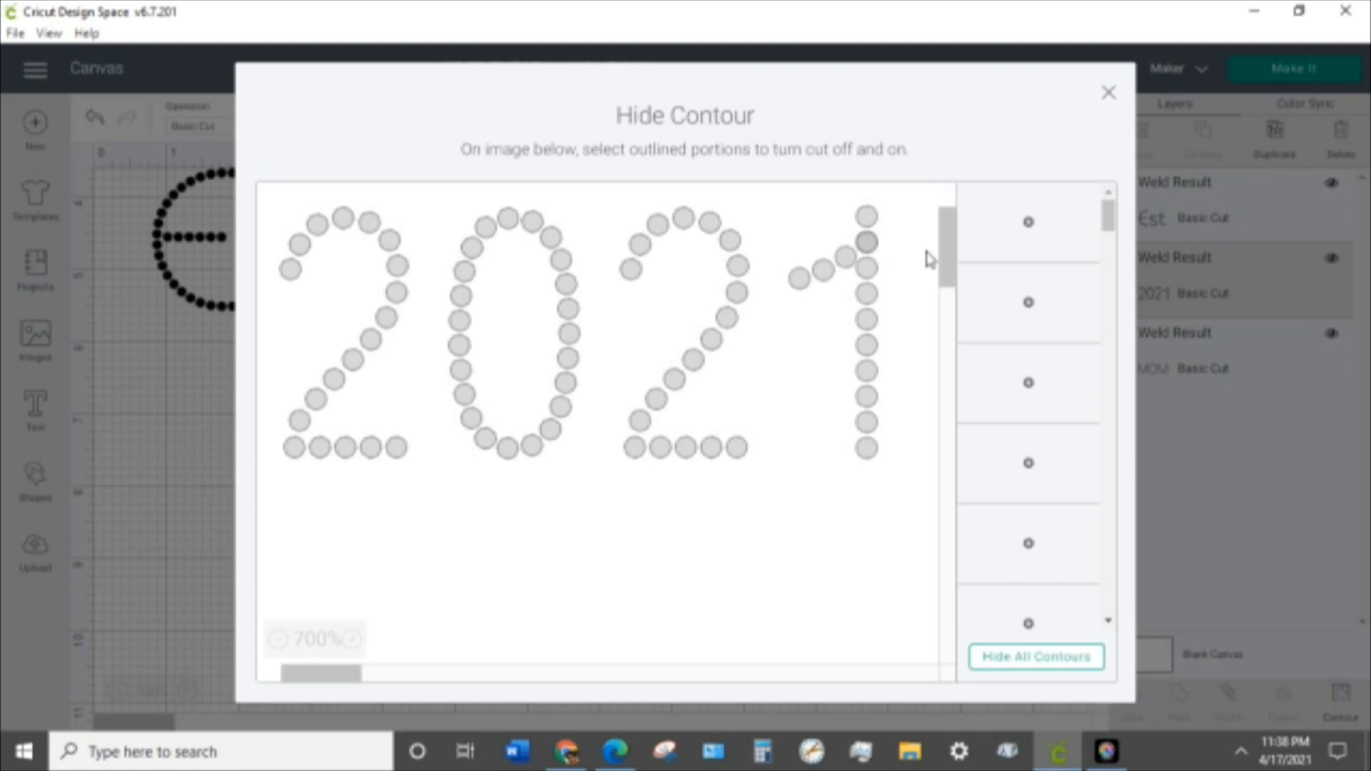
click(1109, 92)
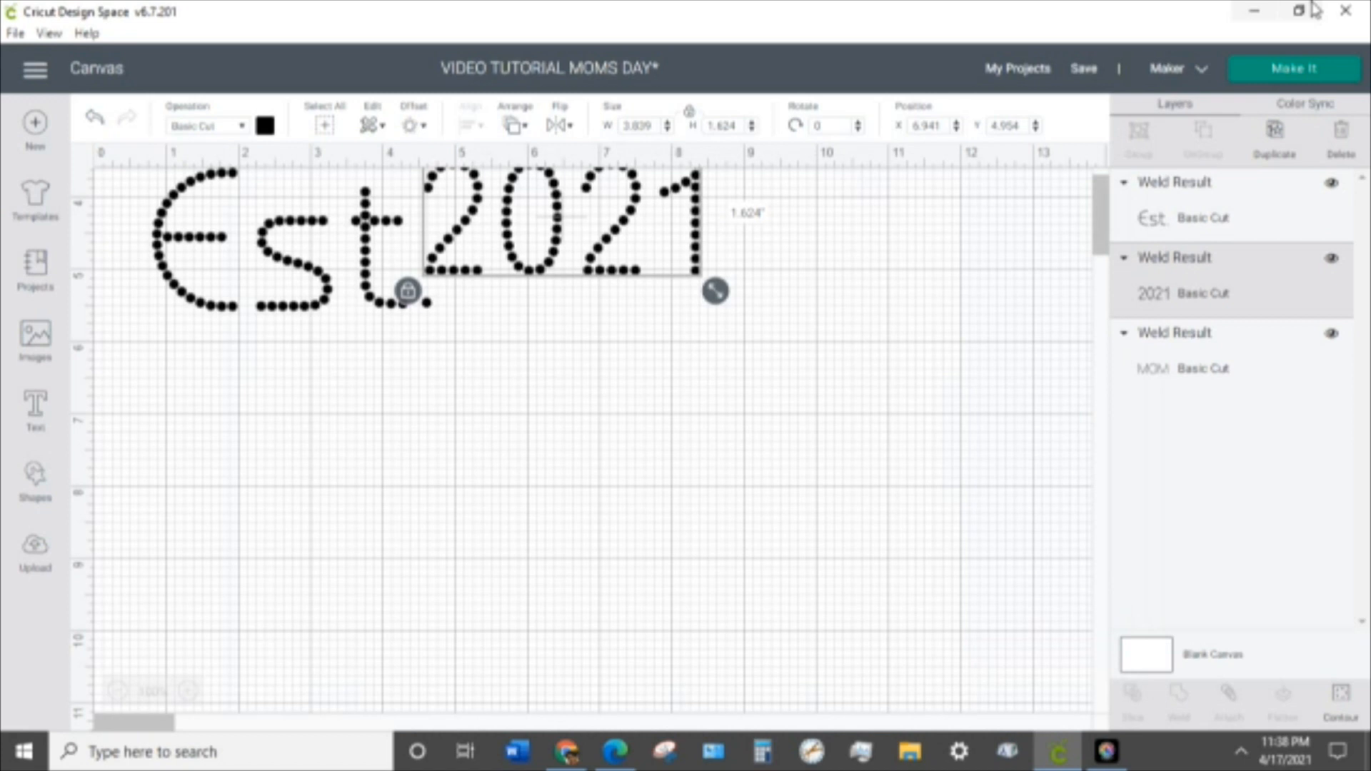
- Place the enlarged 2021 just after the period of Est. on the same baseline, at X 5.452, Y 3.901
drag(559, 215, 619, 238)
click(467, 491)
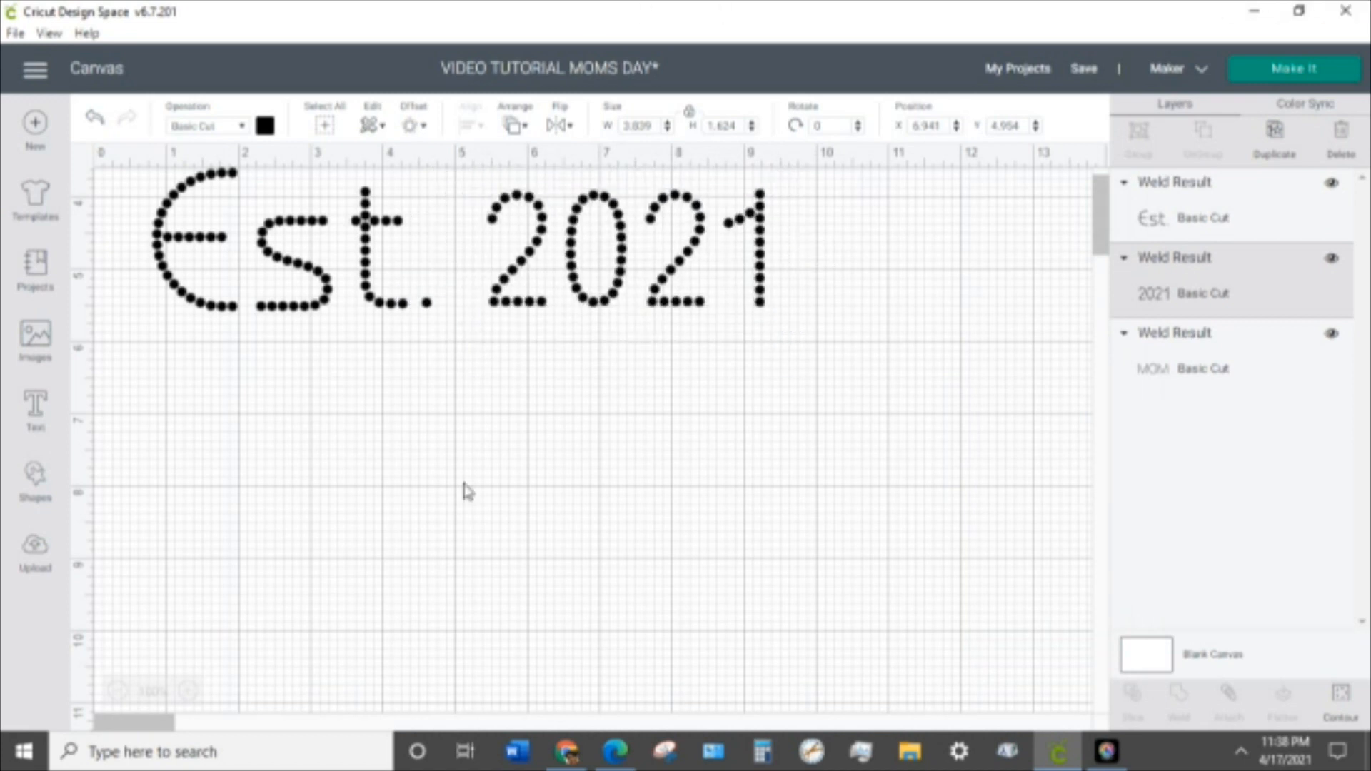
click(115, 691)
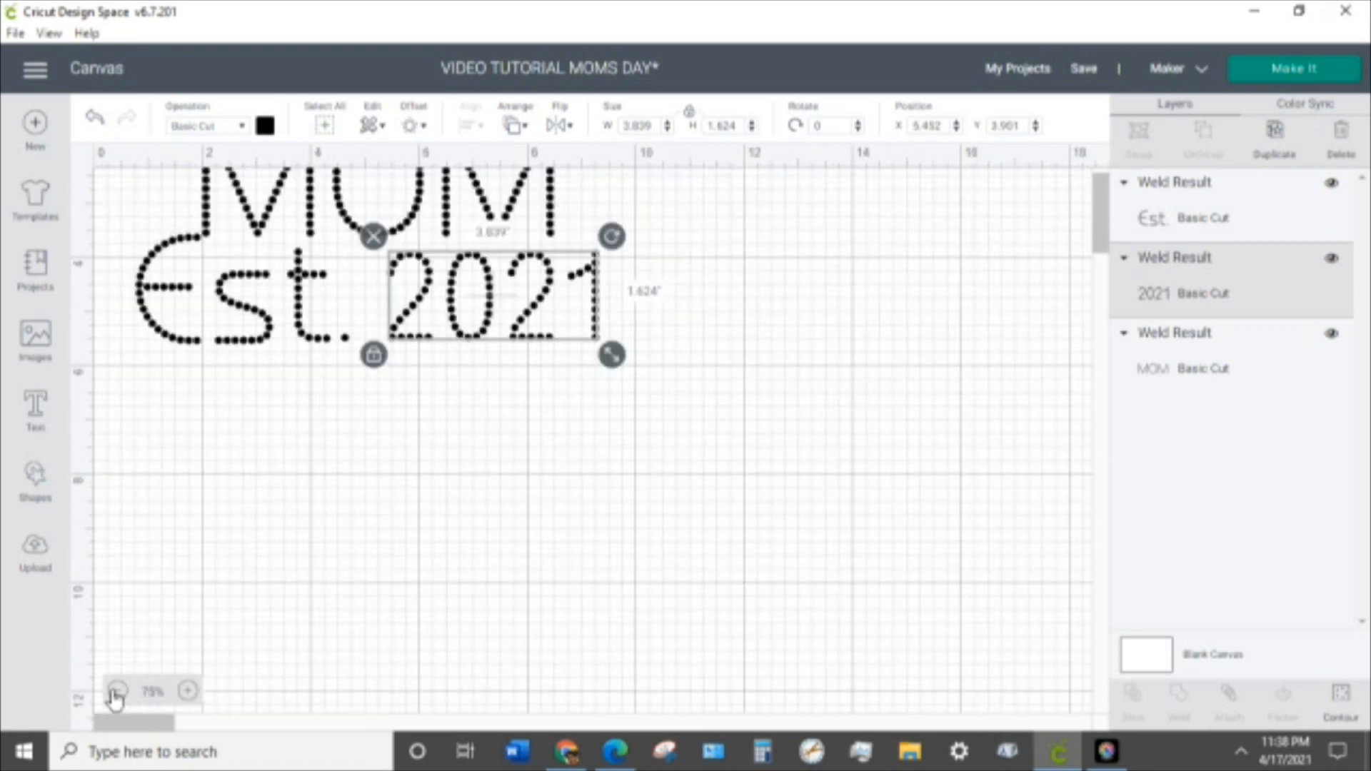
click(115, 692)
click(160, 660)
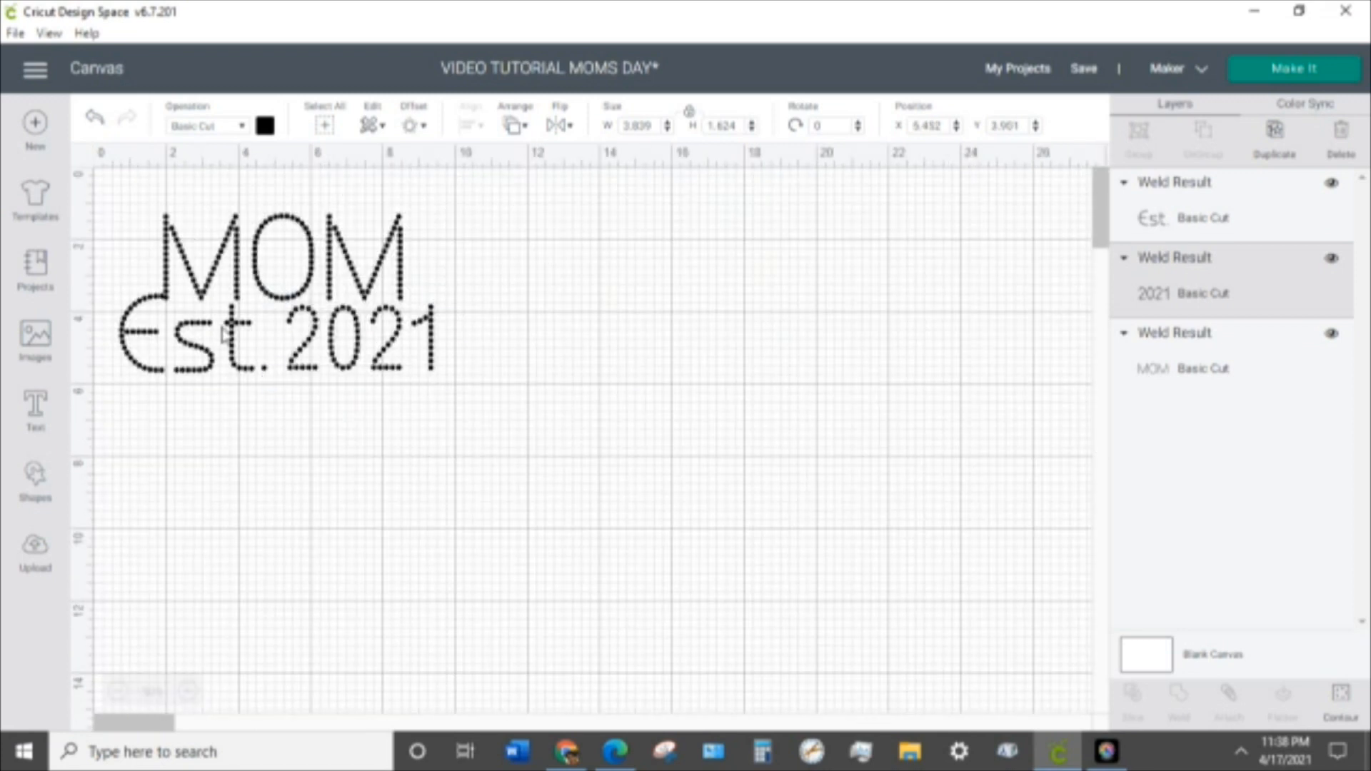
- Move Est. down below MOM and set 2021 beside it, at about X 6.95, Y 6.37
click(223, 336)
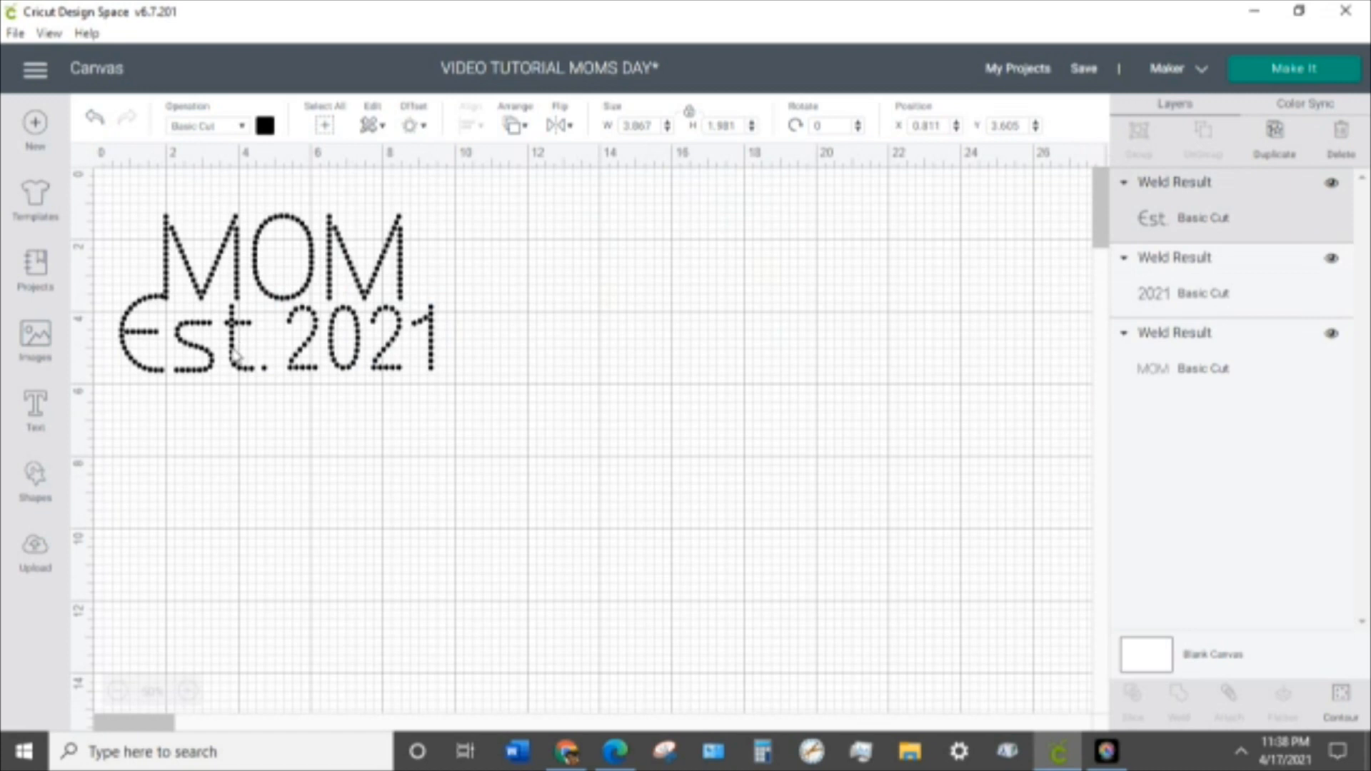
drag(237, 376, 295, 446)
click(345, 401)
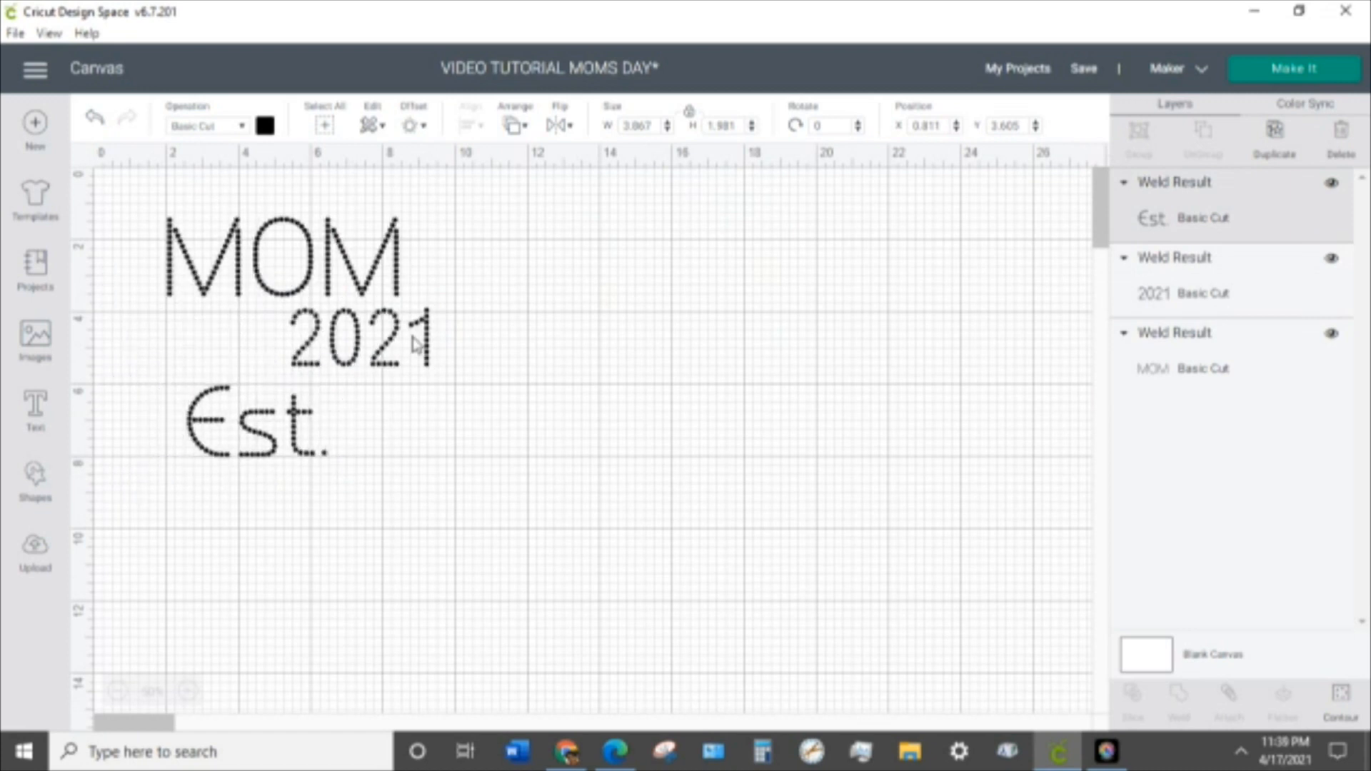
drag(402, 350, 444, 438)
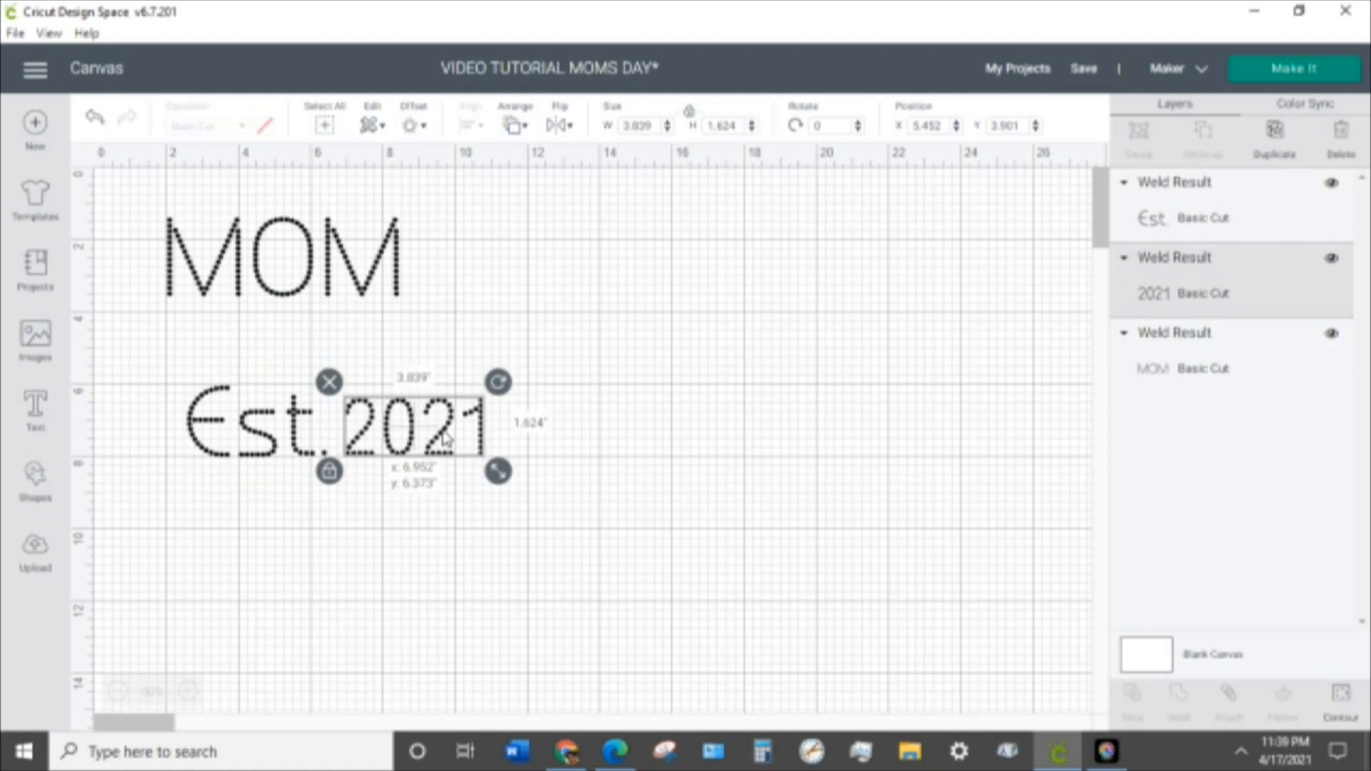
click(584, 442)
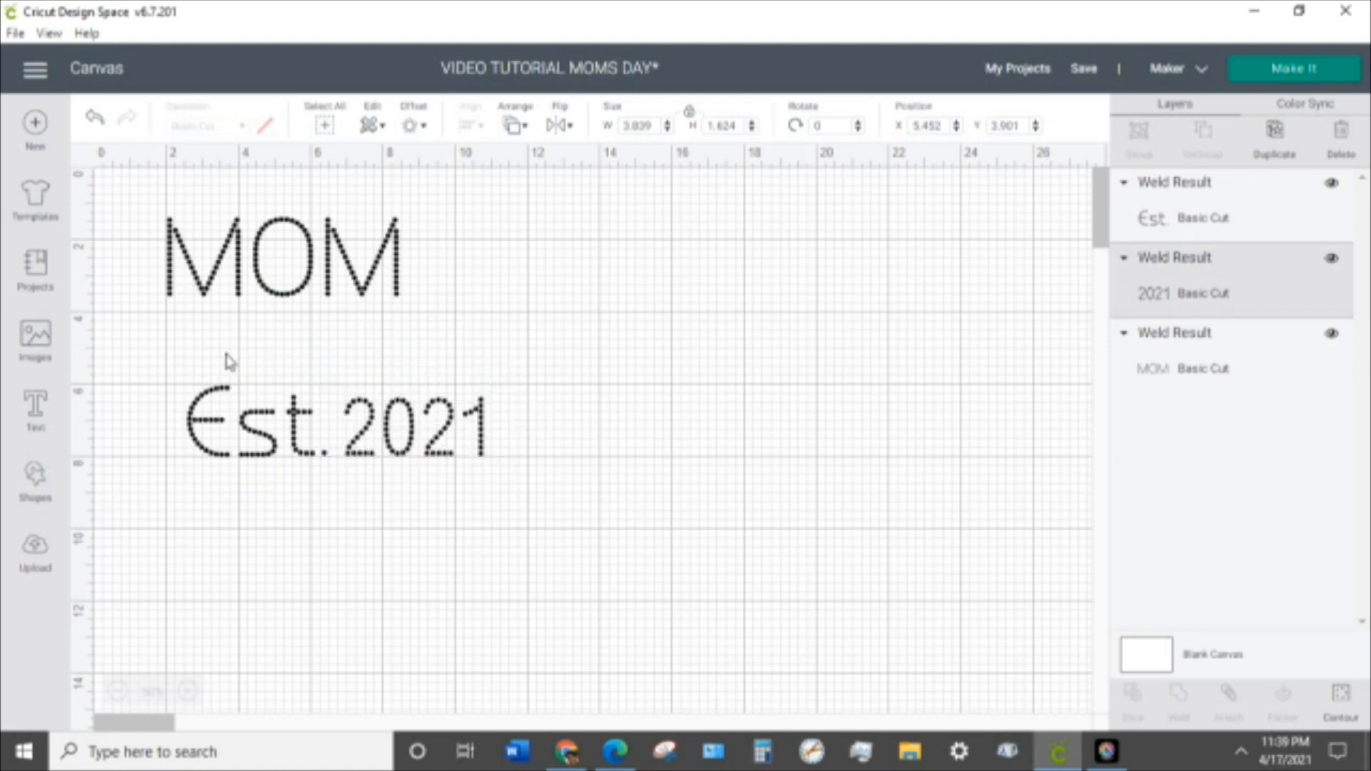
- Weld Est. and 2021 into one design and move MOM so it sits centred above it
drag(150, 343, 529, 500)
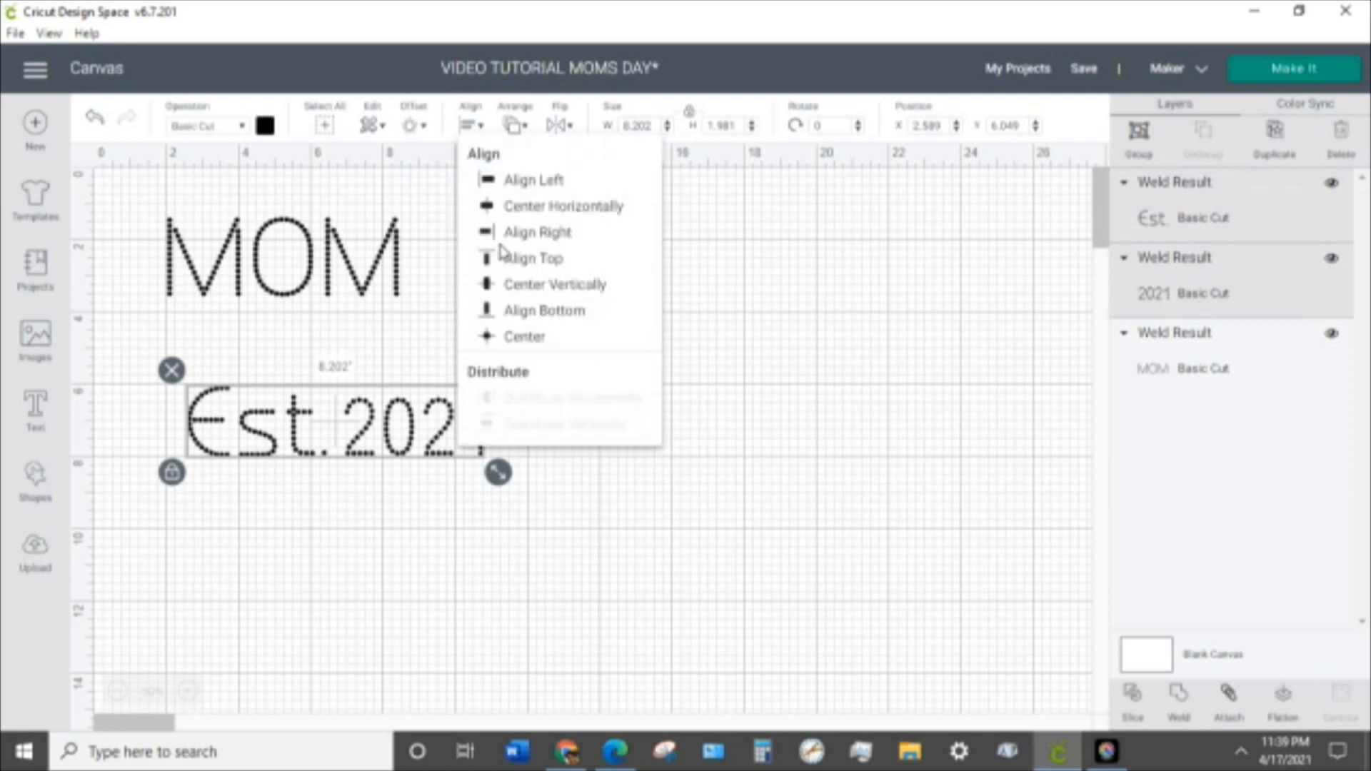
drag(334, 272, 401, 335)
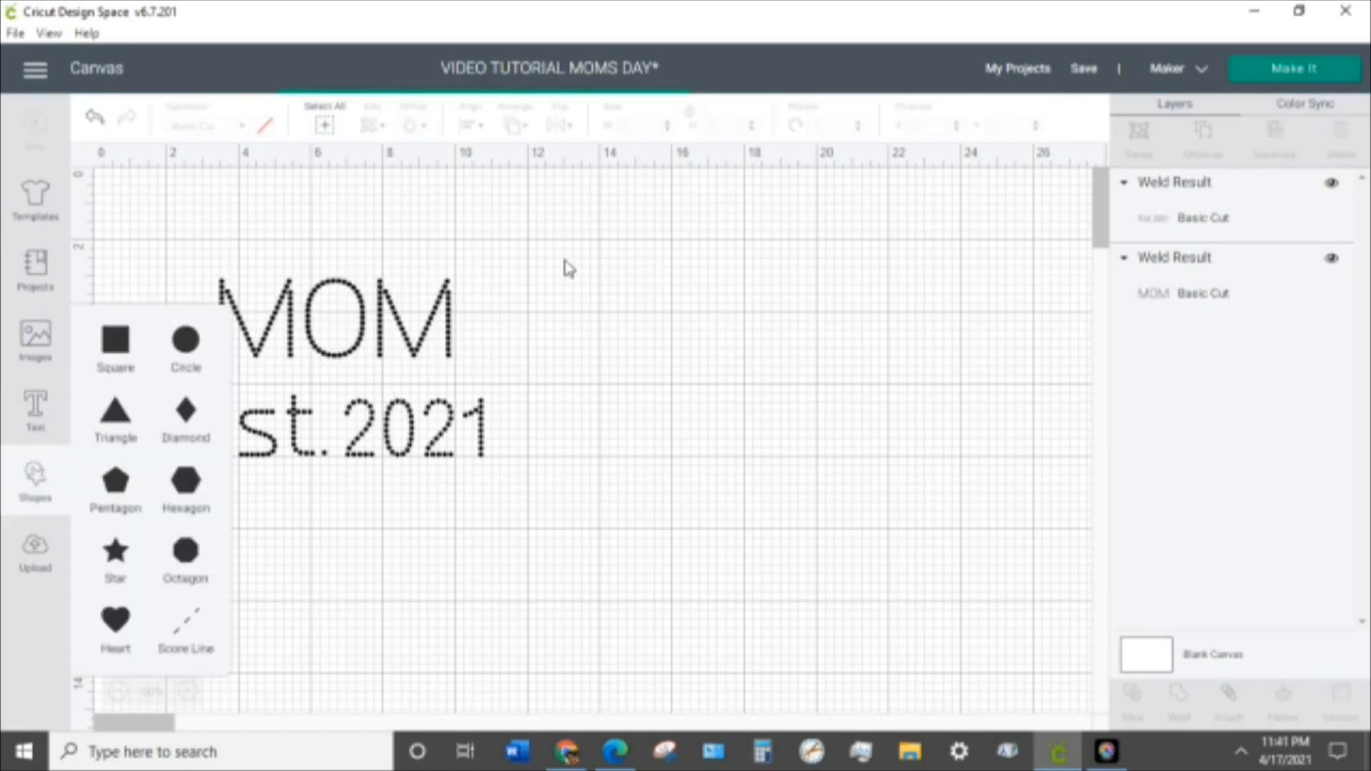
- Insert a square and place it behind the start of the text at X 2.306, Y 2.583
click(115, 339)
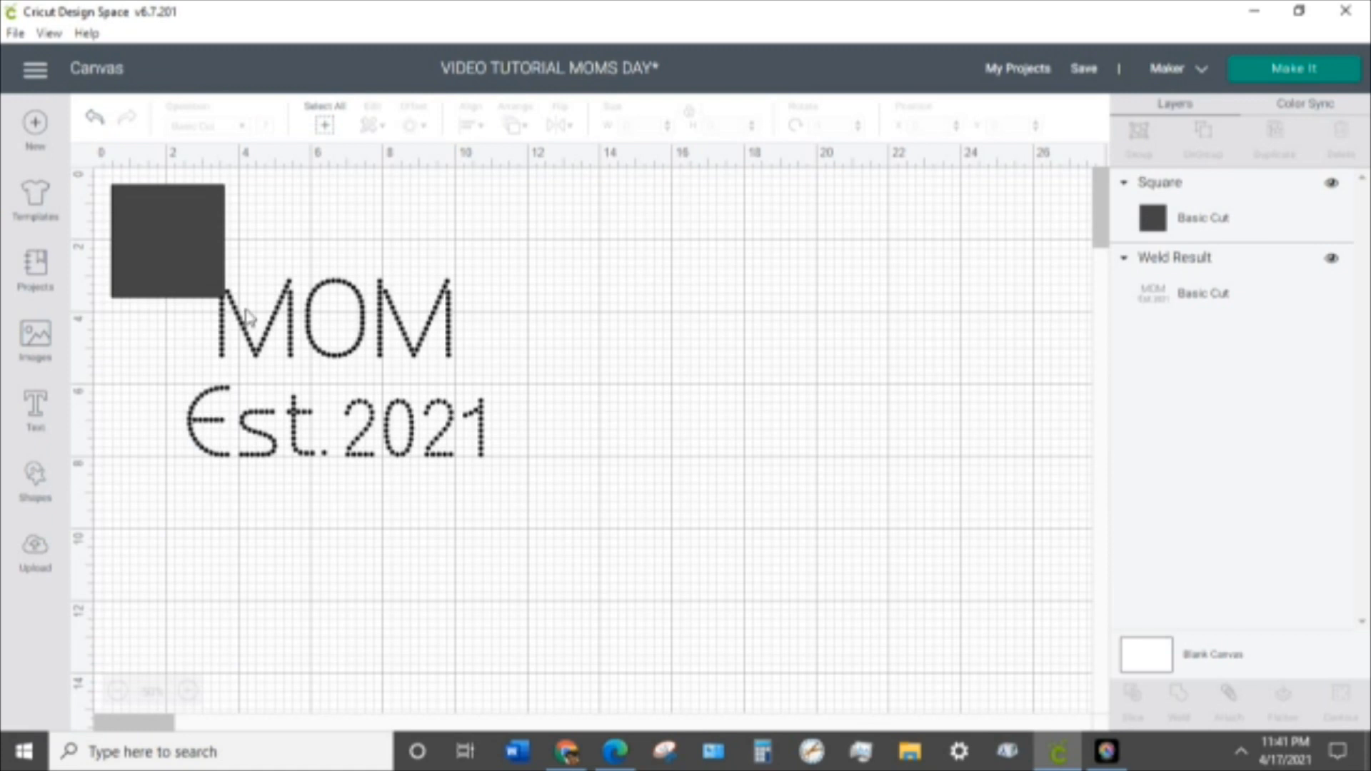
click(201, 243)
drag(195, 260, 257, 334)
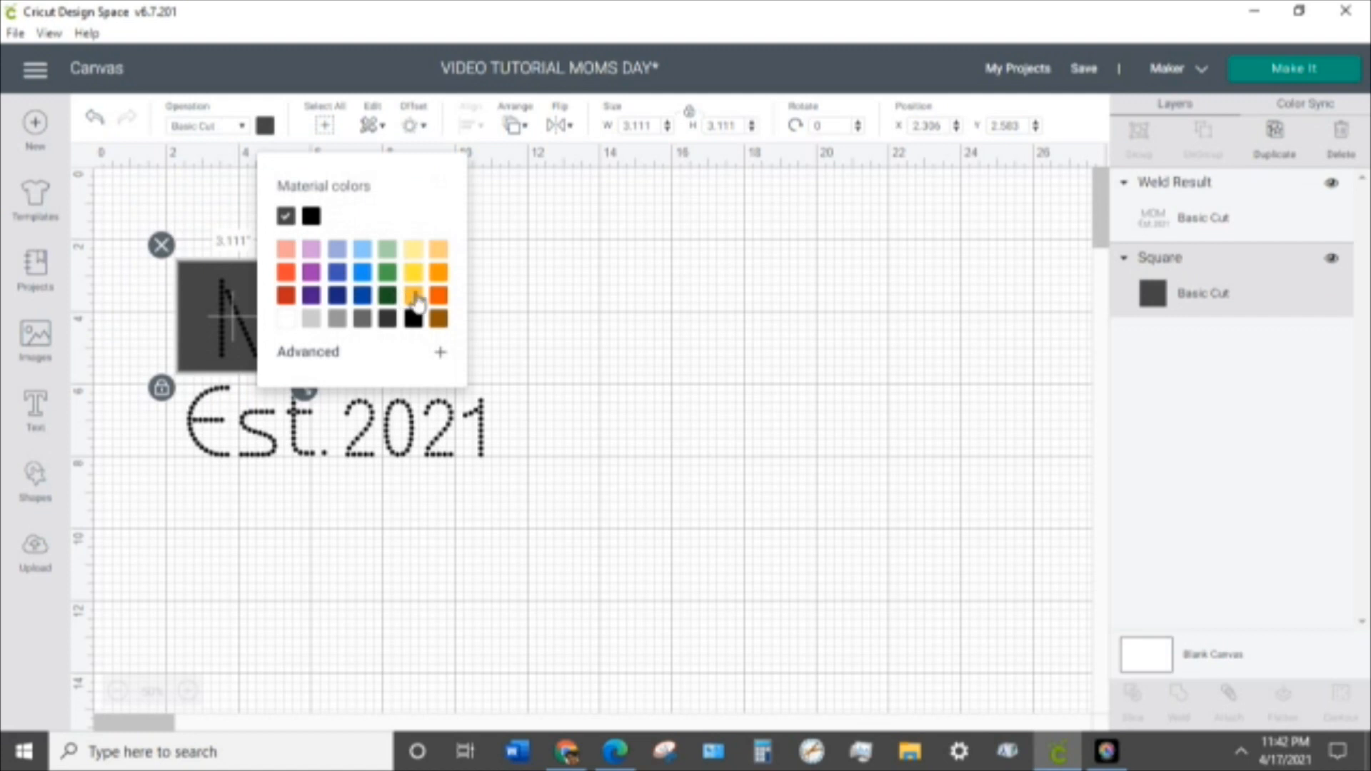
- Colour the square golden yellow and, stretched to a rectangle behind the whole text, slice the welded MOM Est. 2021 out of it
click(414, 296)
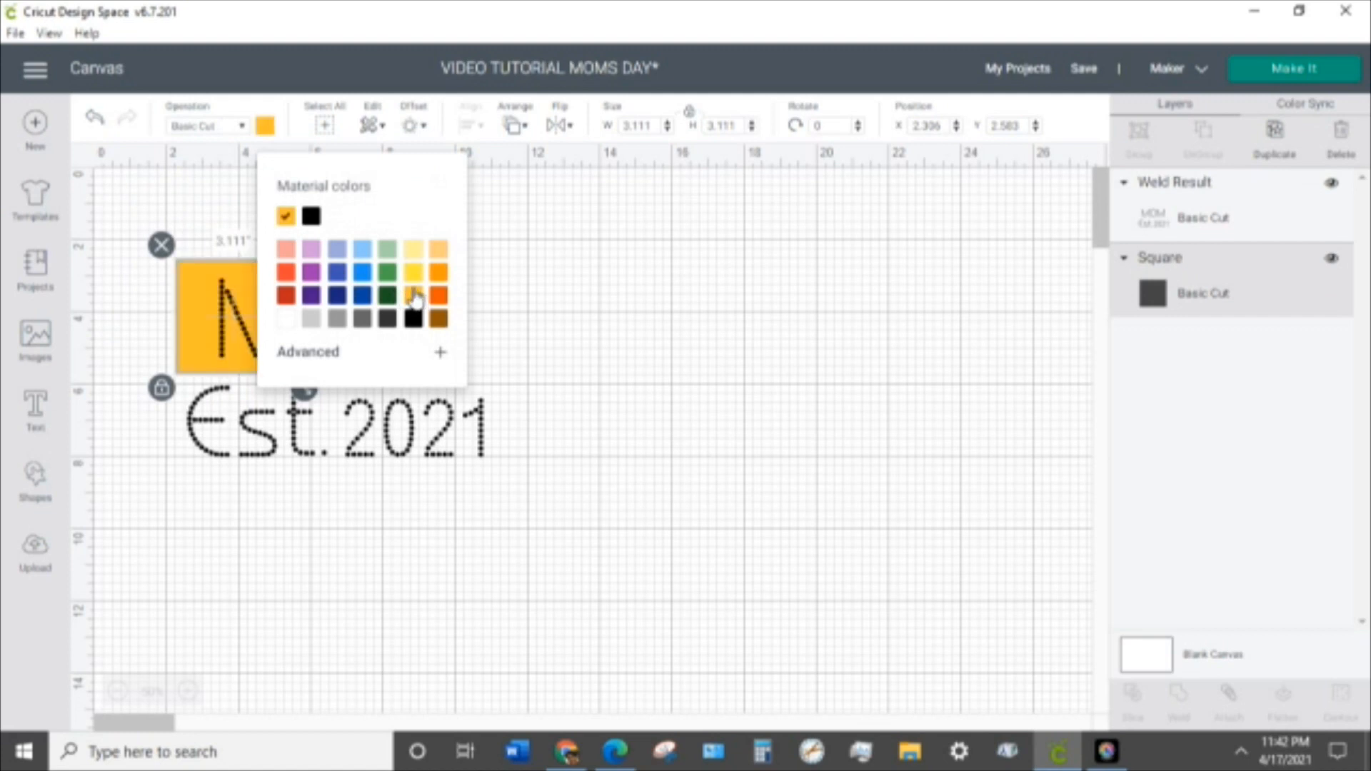
click(501, 232)
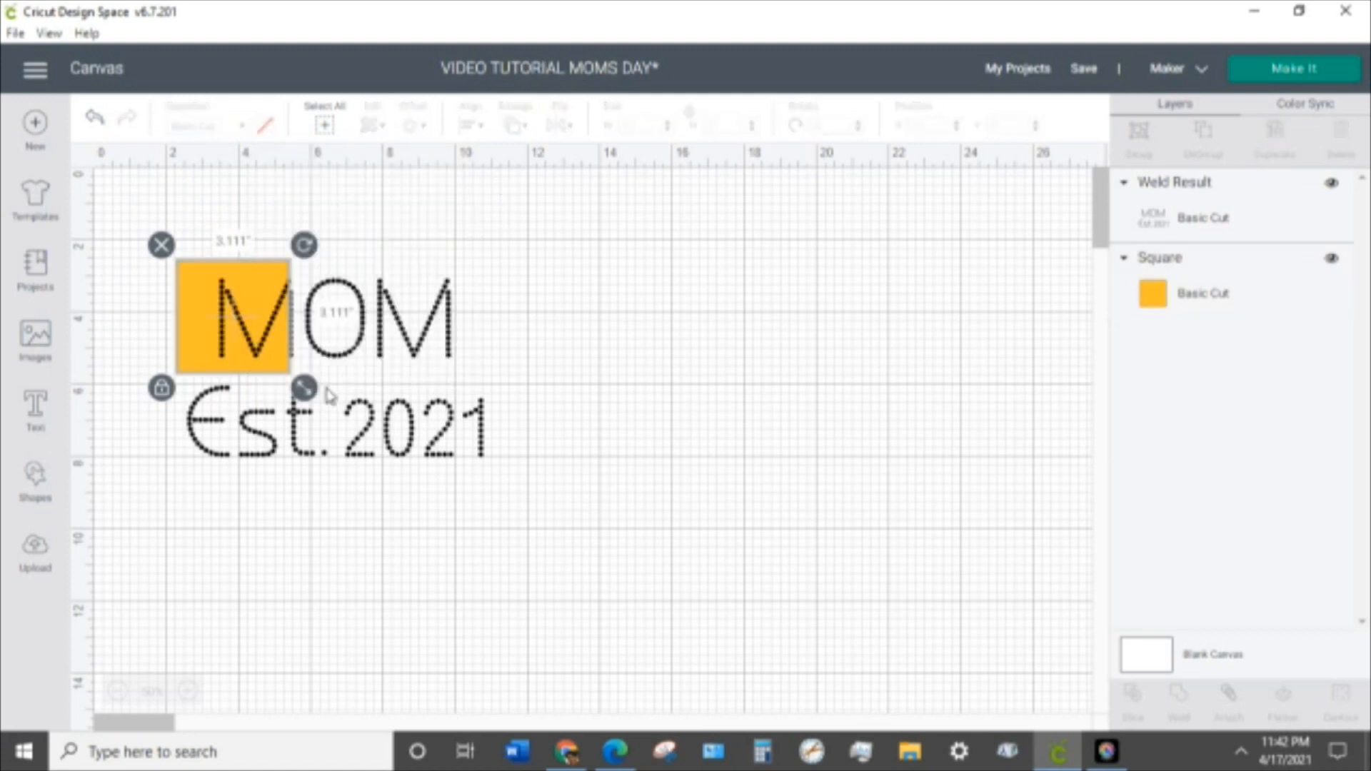
click(234, 289)
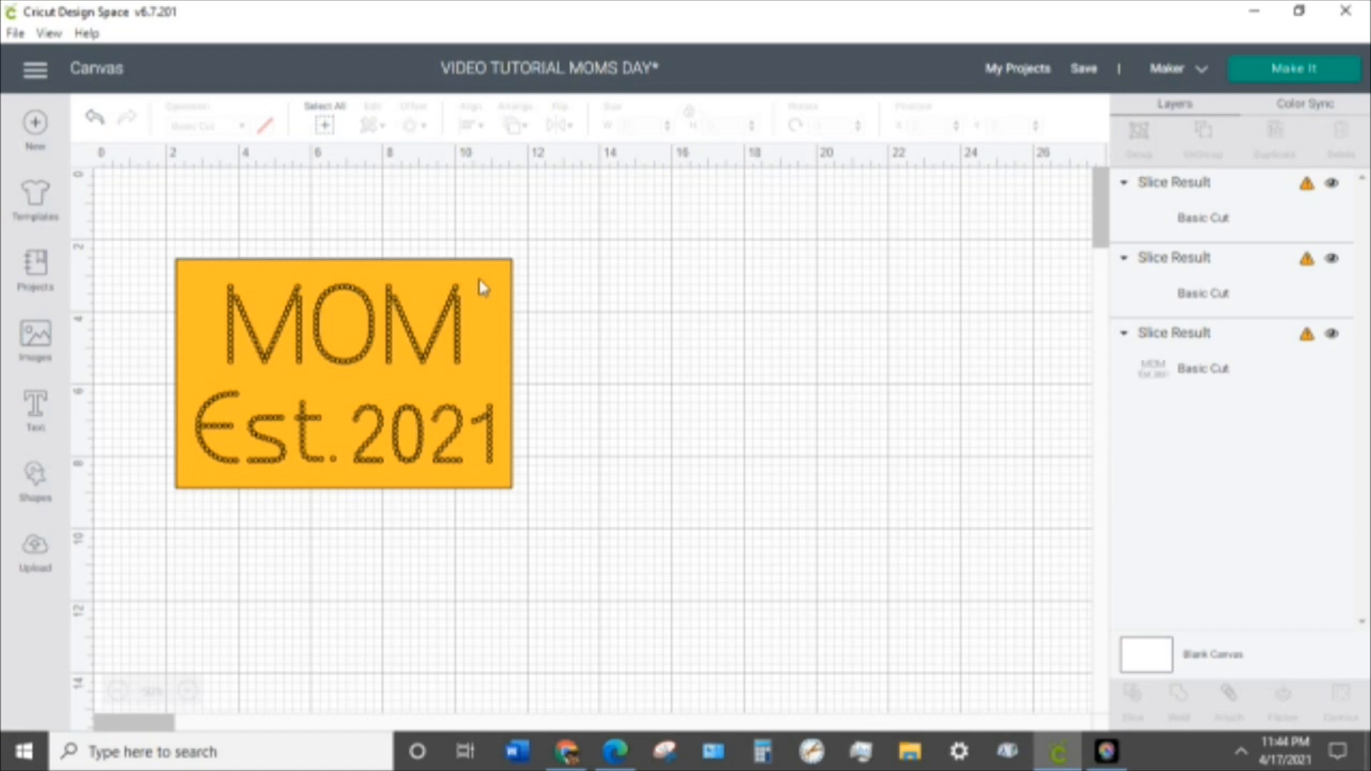
- Move the two sliced-out copies of the dotted text off the yellow rectangle onto empty canvas
click(1203, 371)
key(ctrl+a)
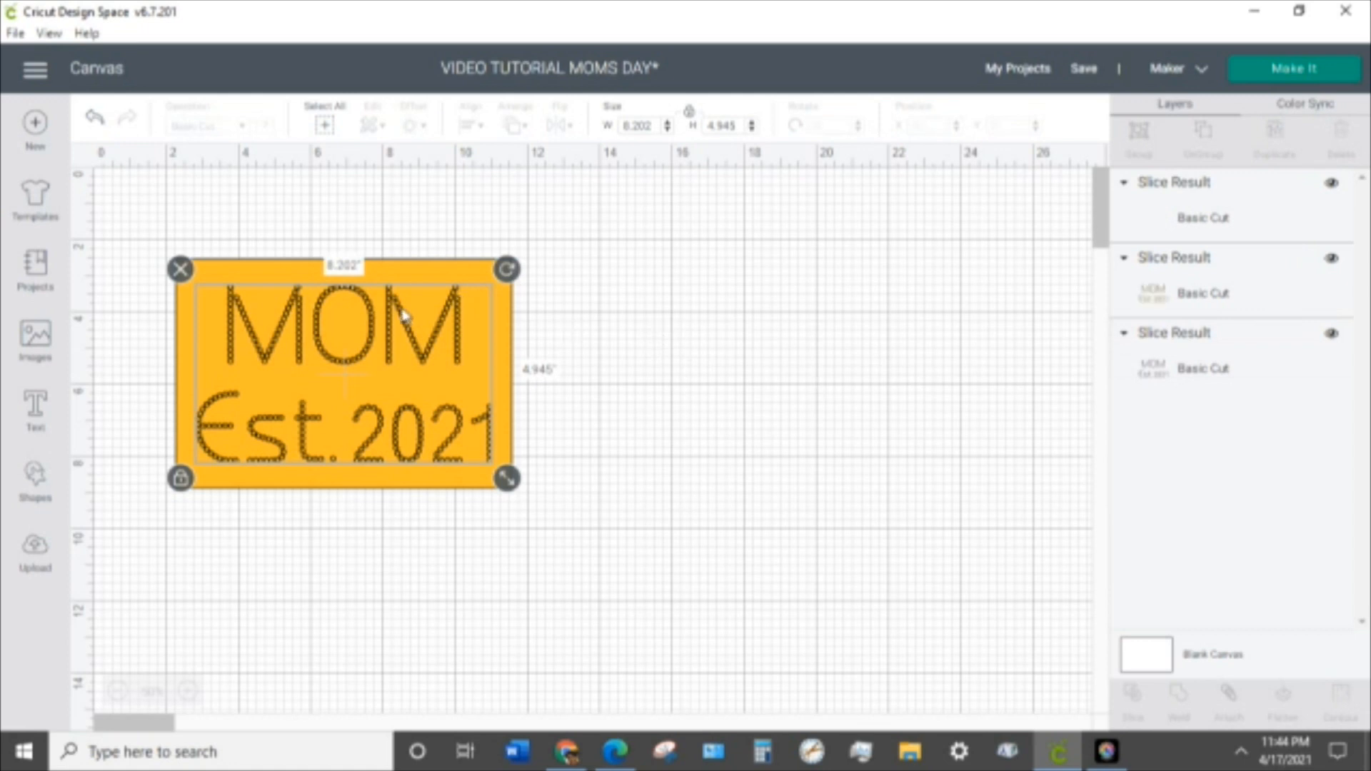
drag(404, 315, 768, 345)
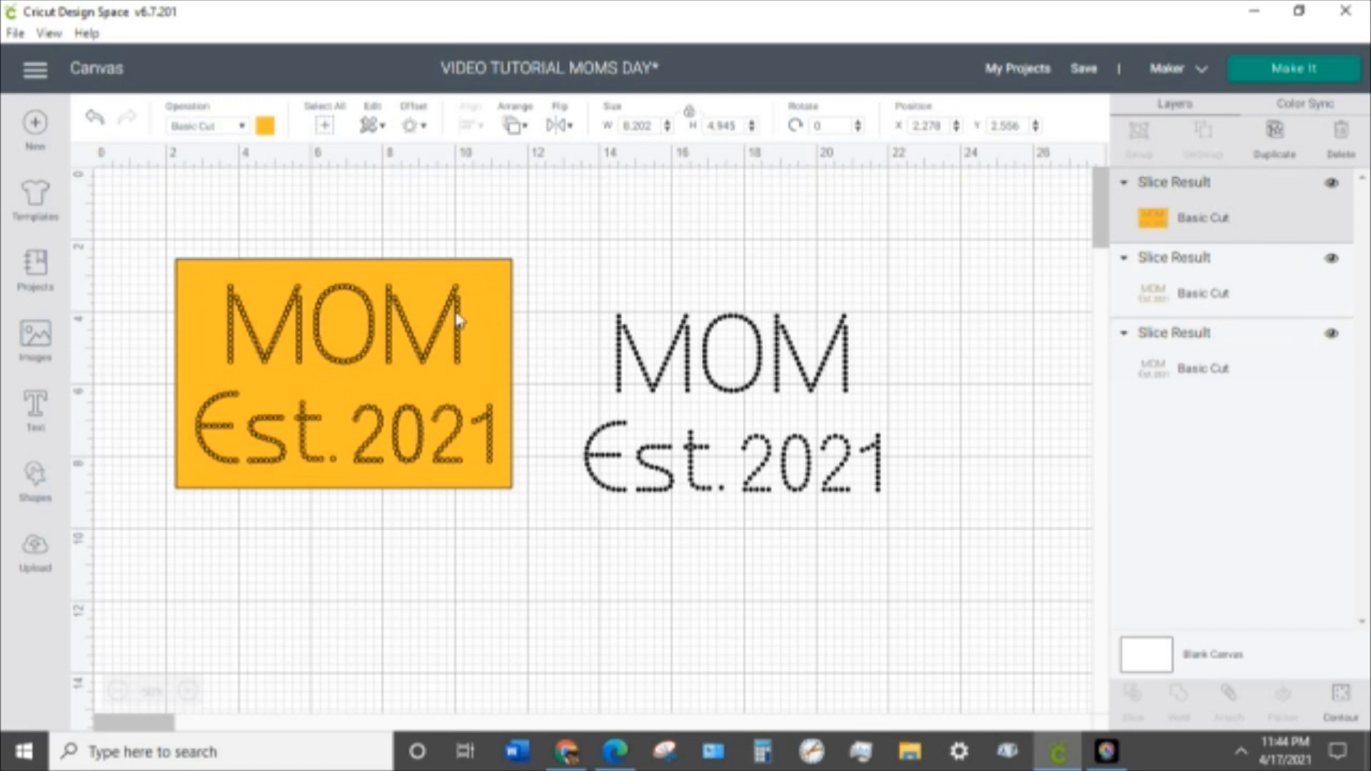
drag(456, 314, 846, 343)
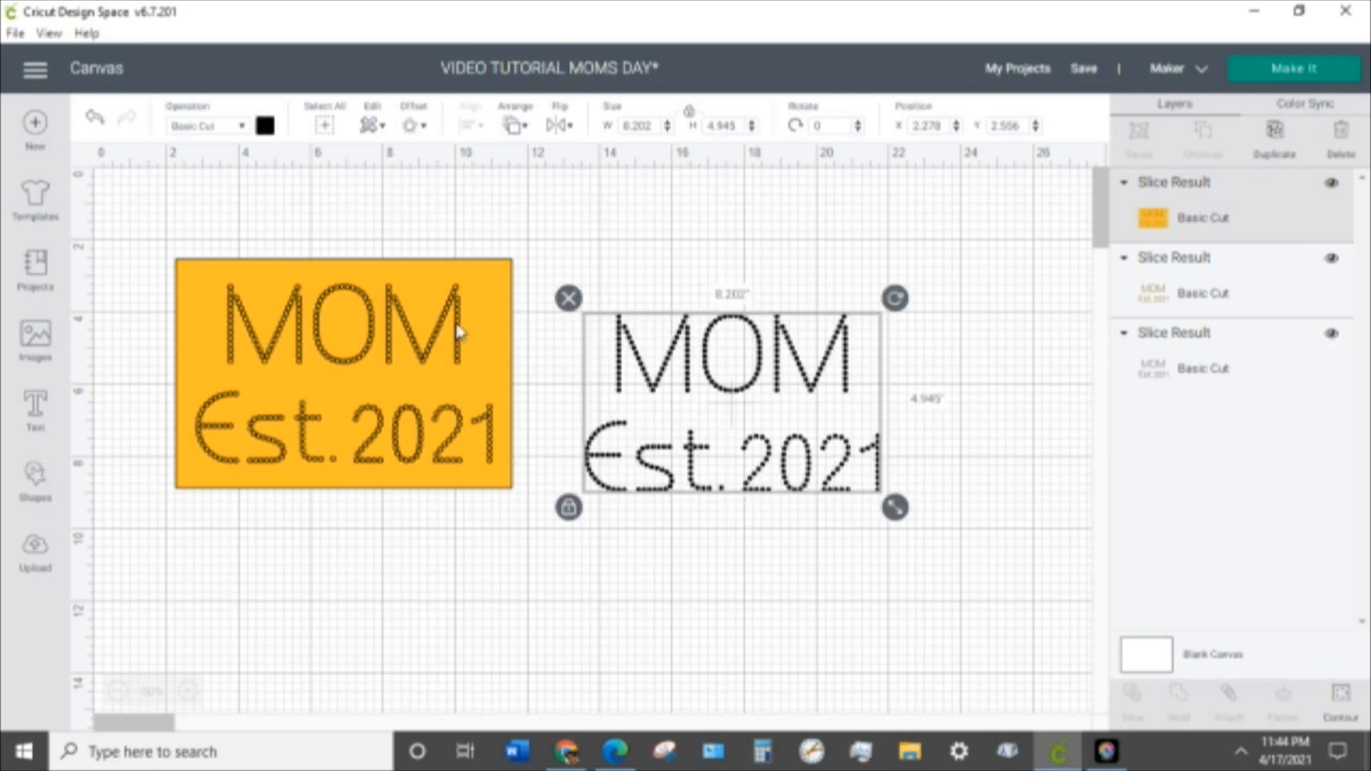
- Delete one of the sliced-out text copies and hide the remaining black copy, leaving only the yellow rectangle visible
click(1191, 302)
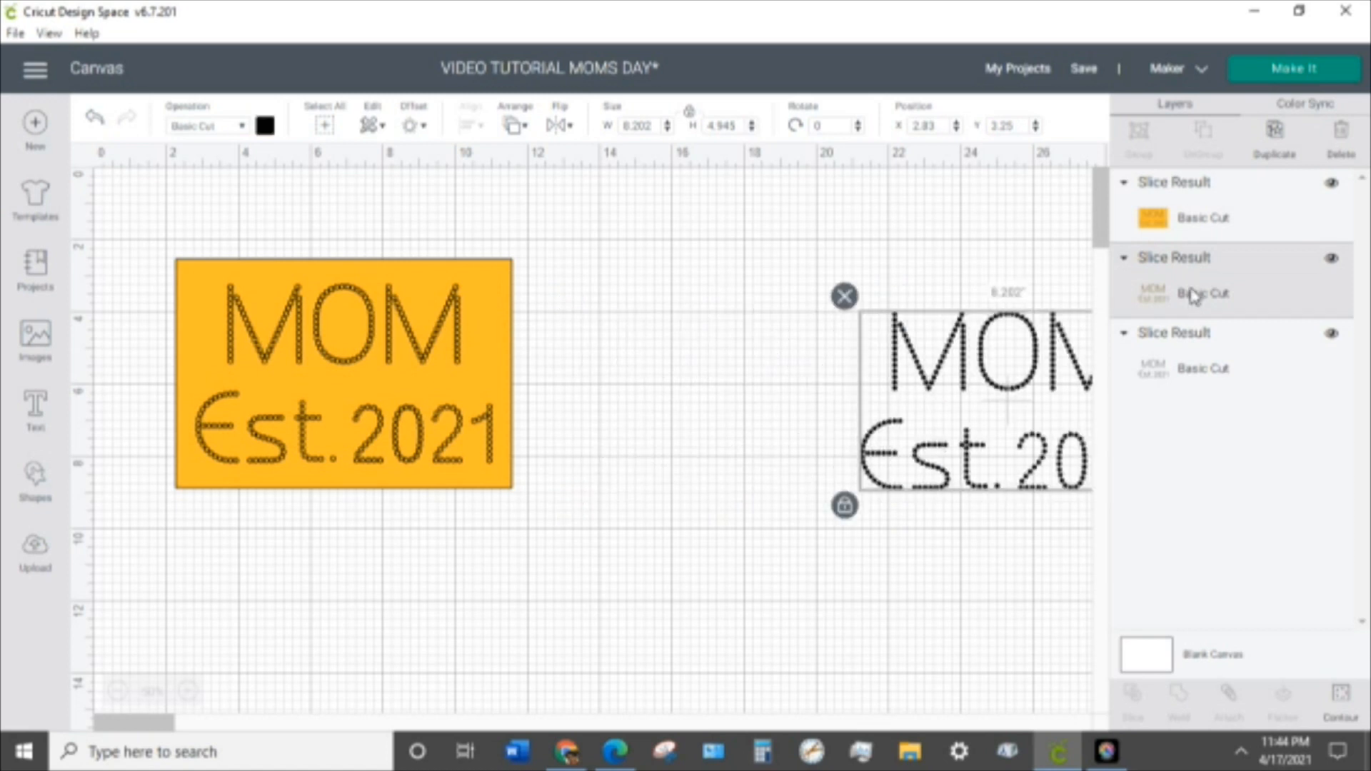
key(Delete)
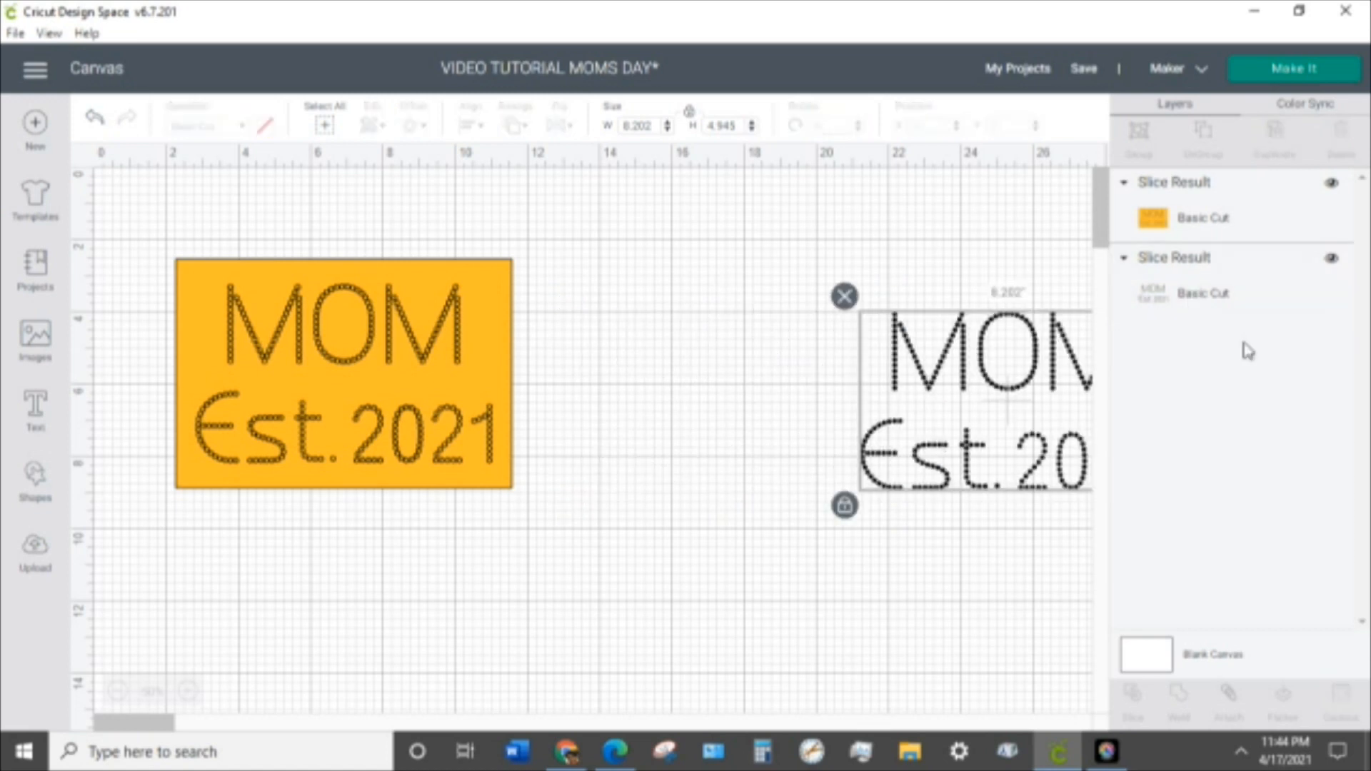
click(1195, 288)
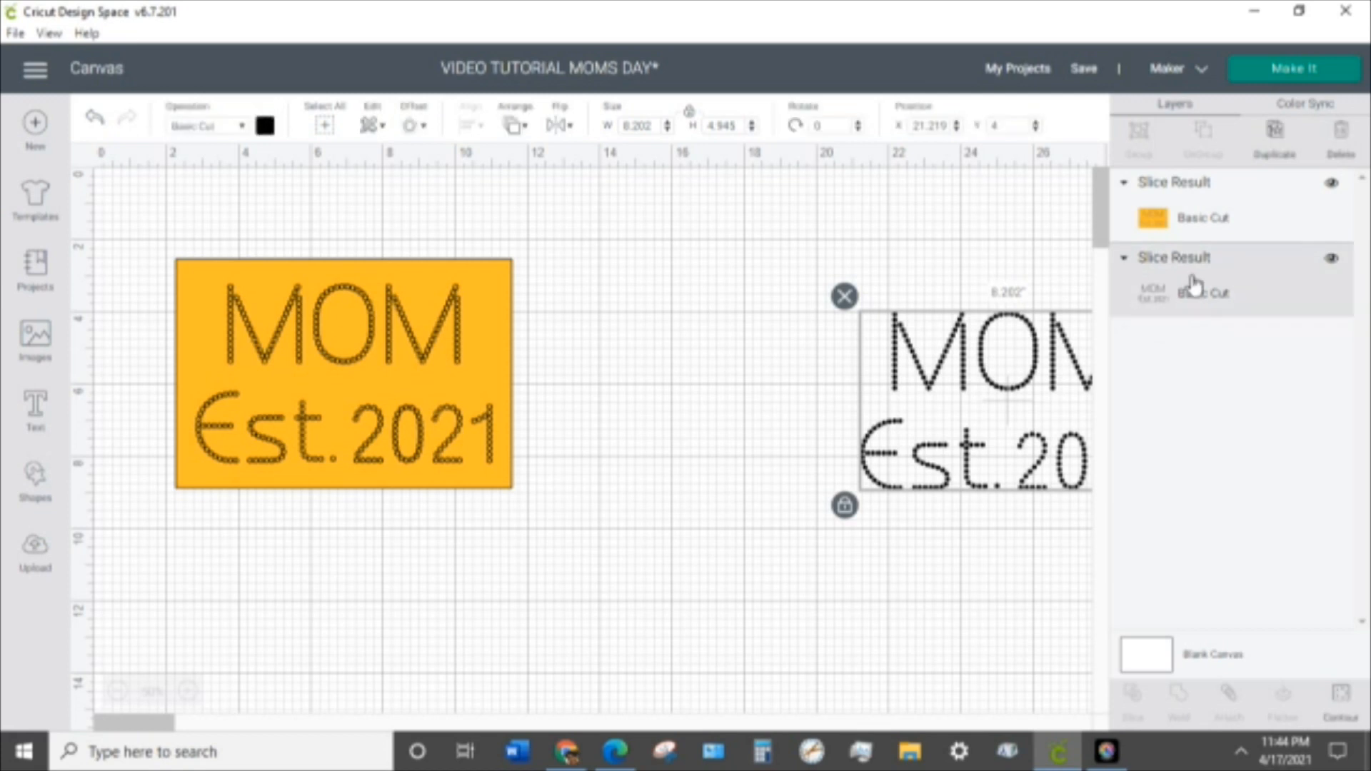
click(815, 300)
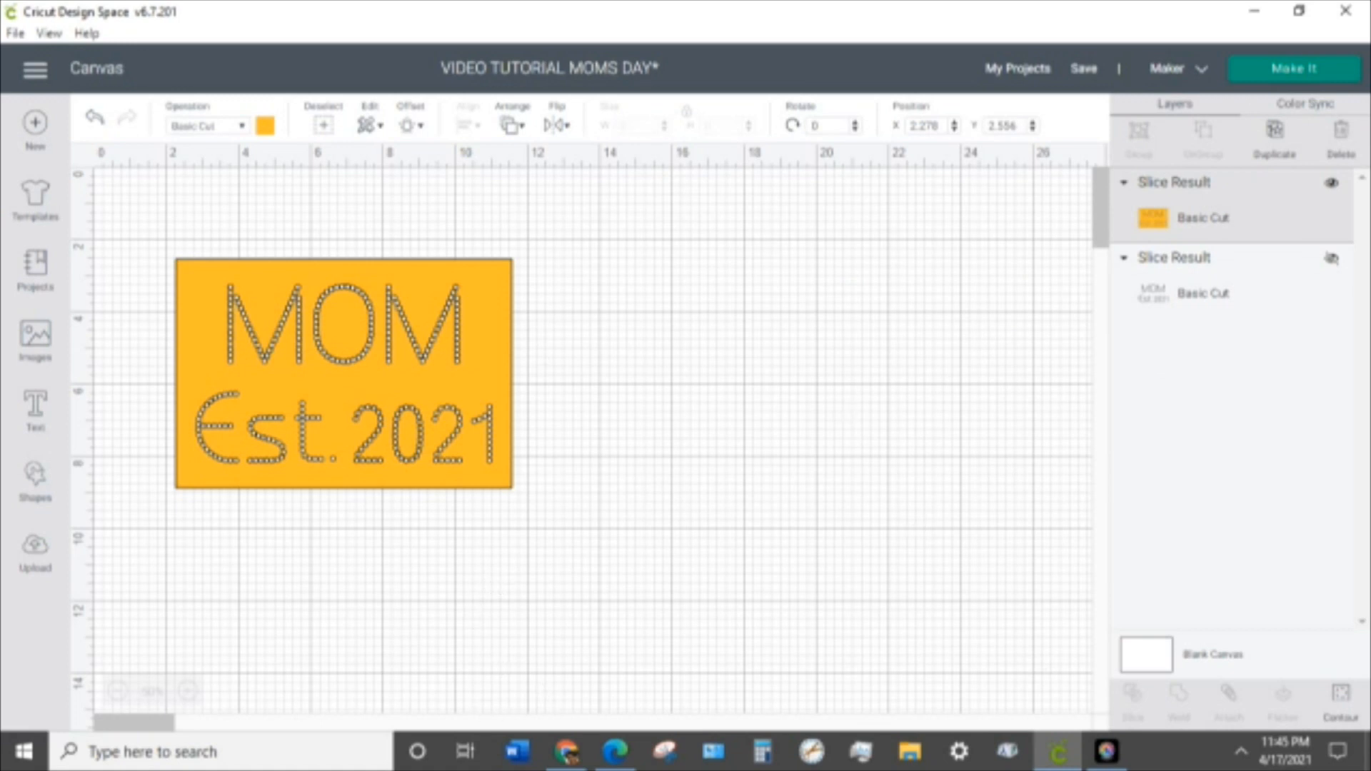
- Prepare the perforated yellow rectangle for cutting on 12 x 12 inch material without mirroring, and continue to the material selection
click(188, 692)
click(188, 692)
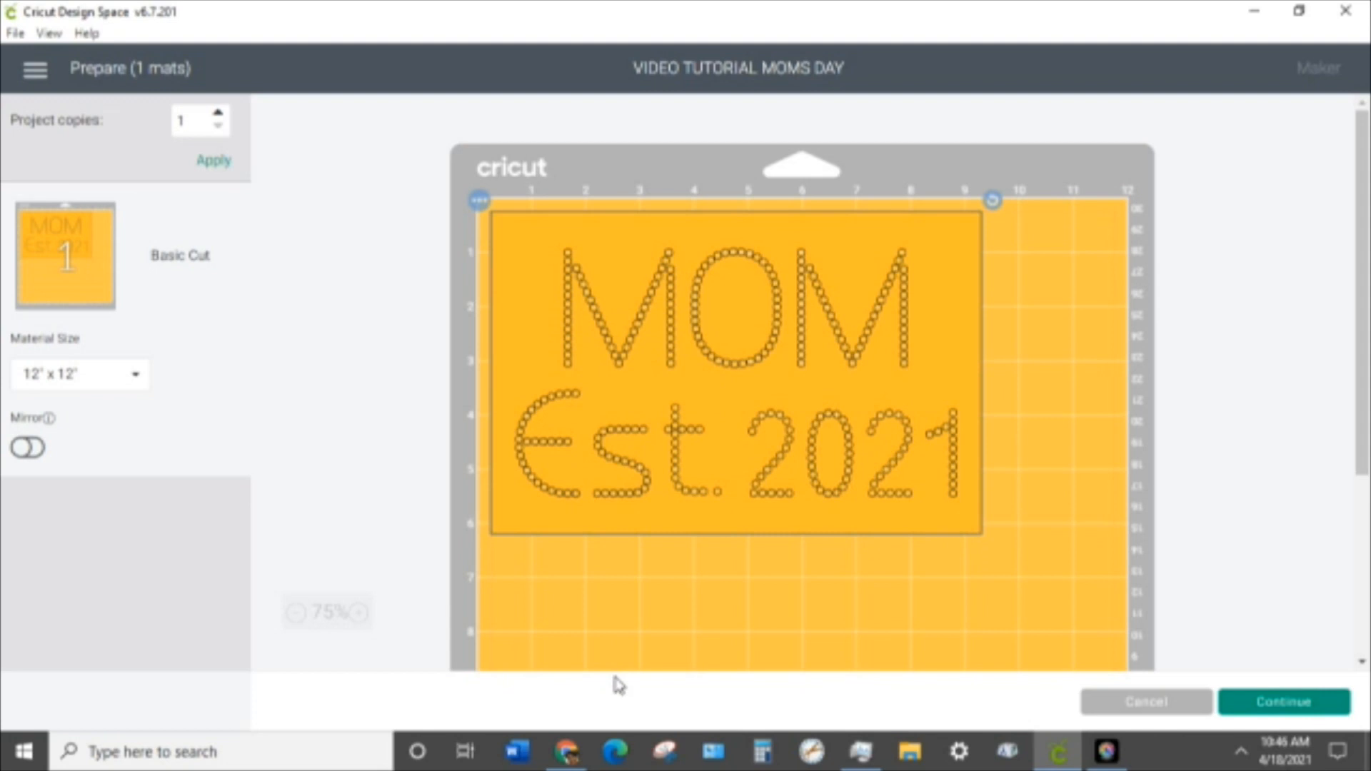
click(1275, 706)
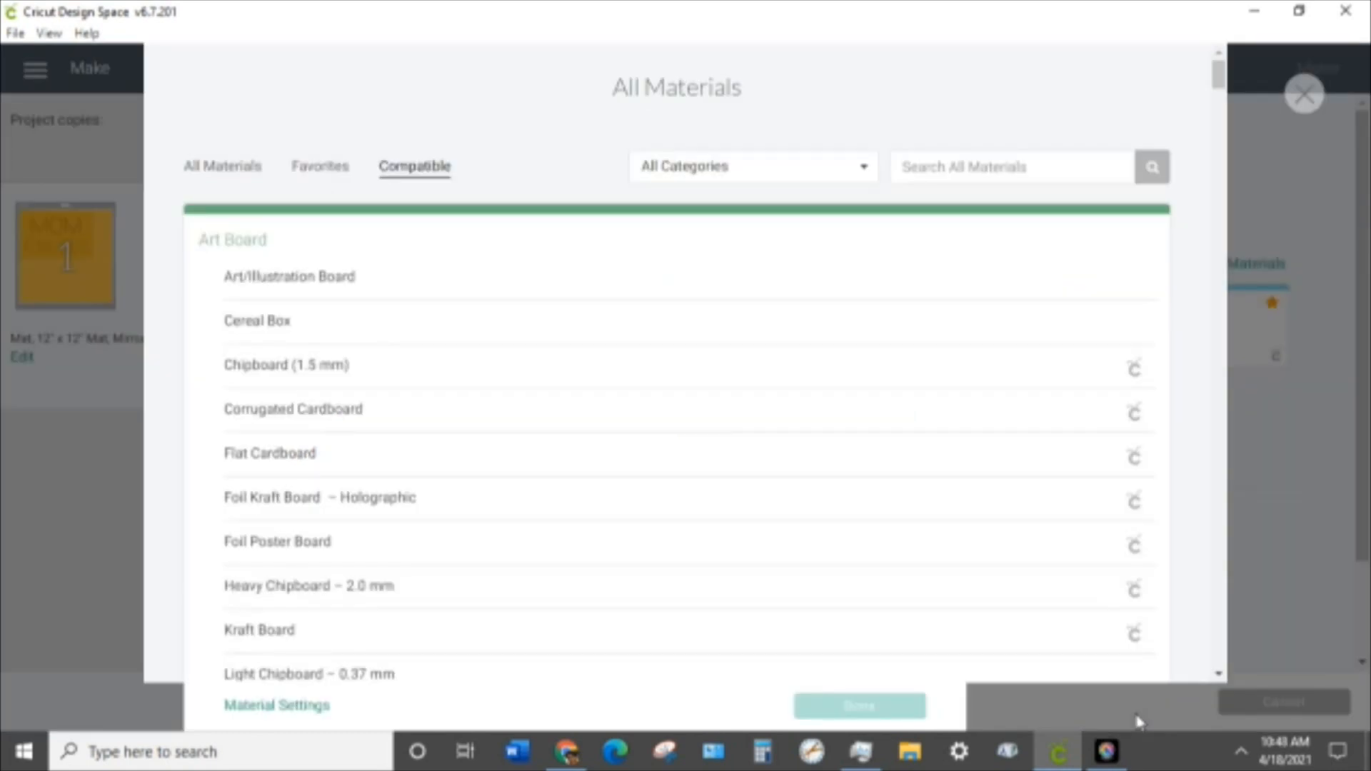
- Search all materials for "rhinestone" and choose Rhinestone Template Material
click(1011, 165)
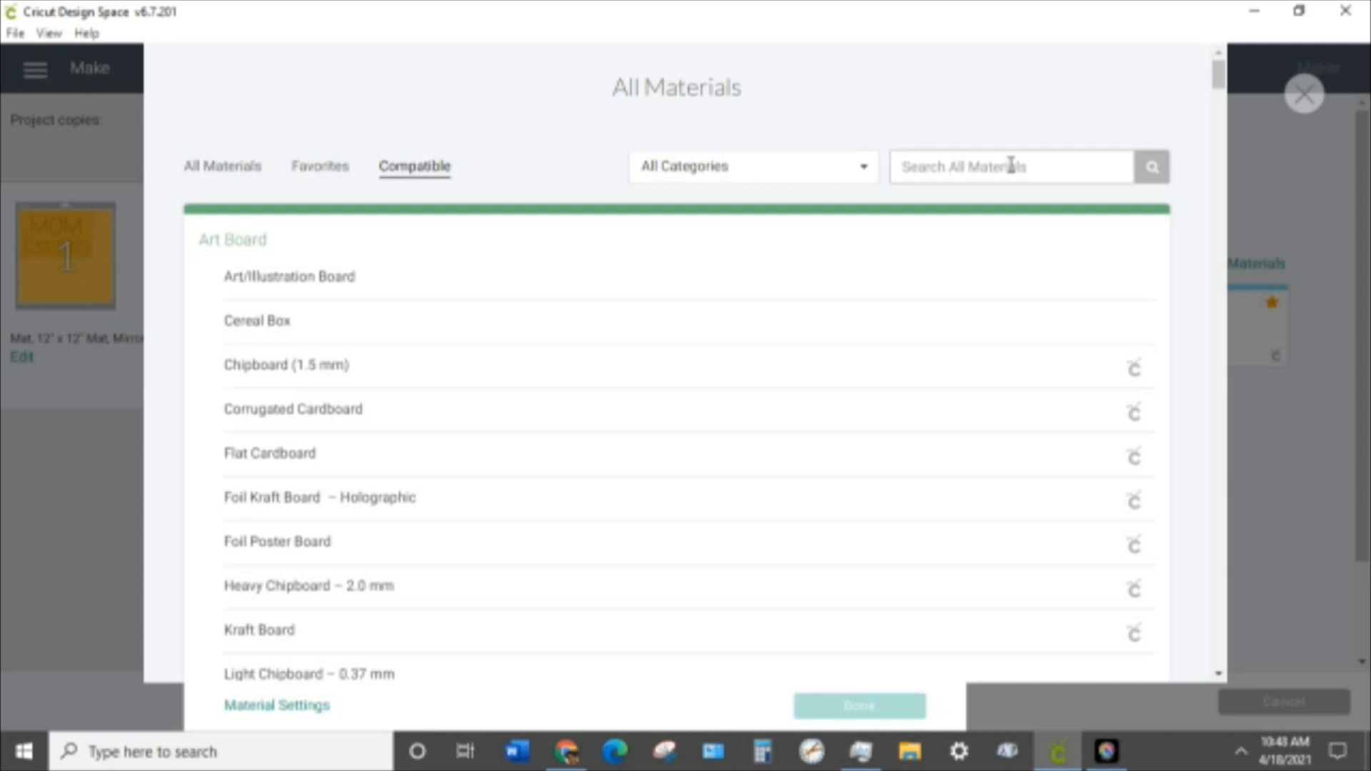
click(1011, 166)
text(rhinestone)
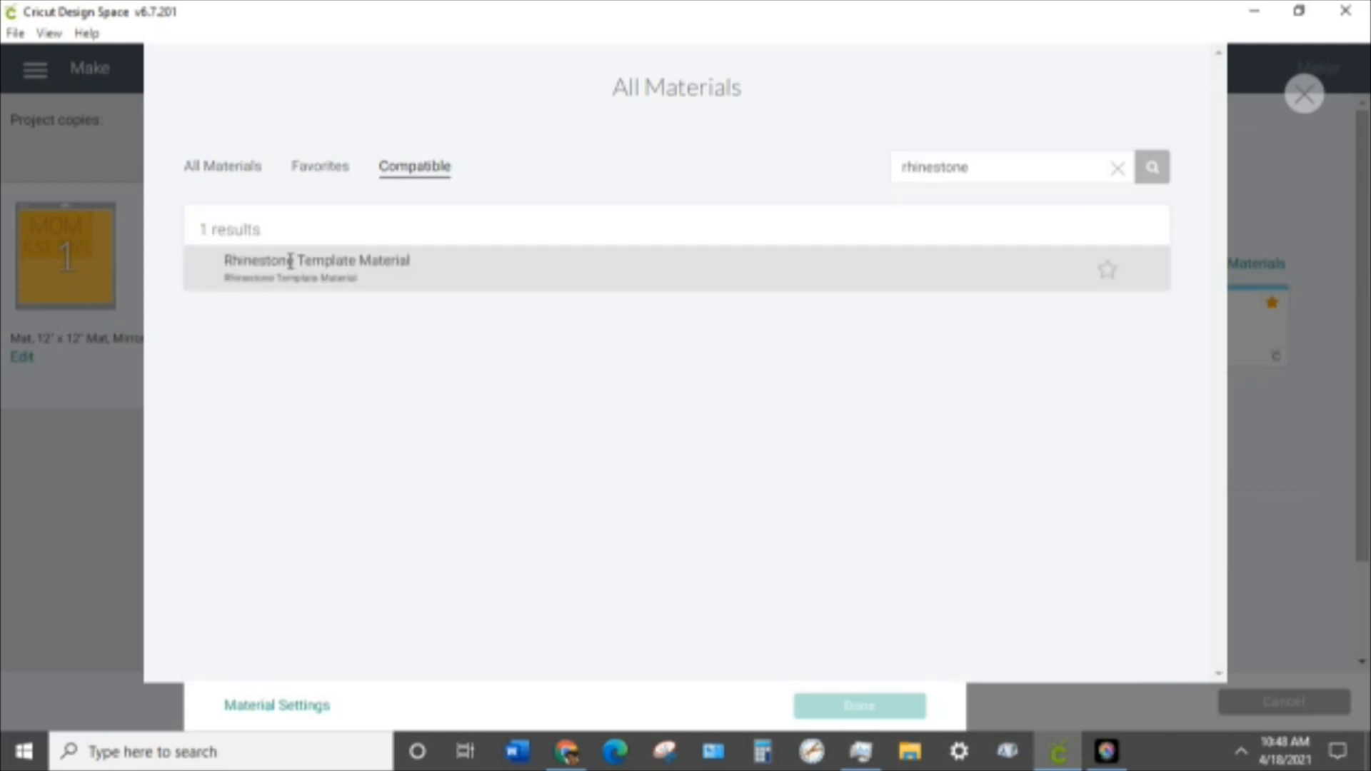
click(335, 282)
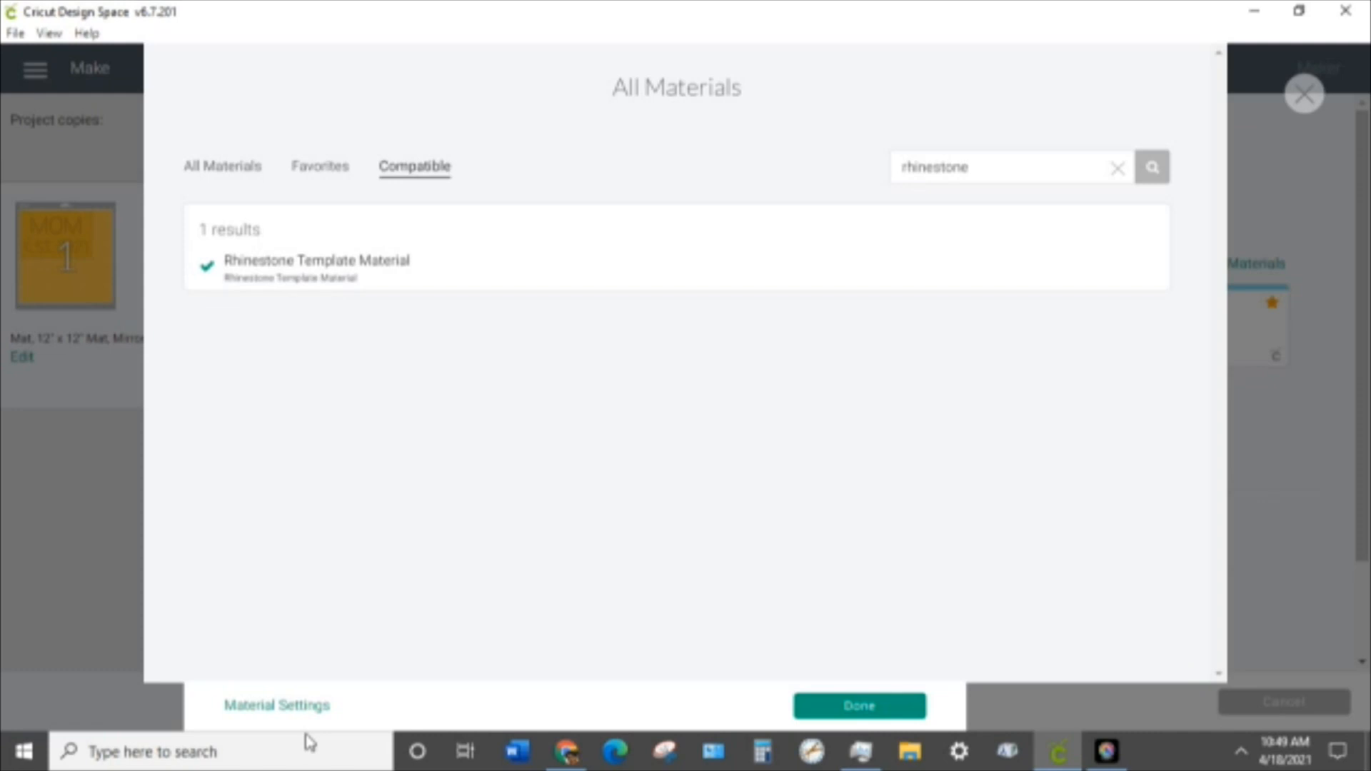
- Look up the cut pressure, multi-cut and blade type for Rhinestone Template Material in the custom materials settings
click(304, 705)
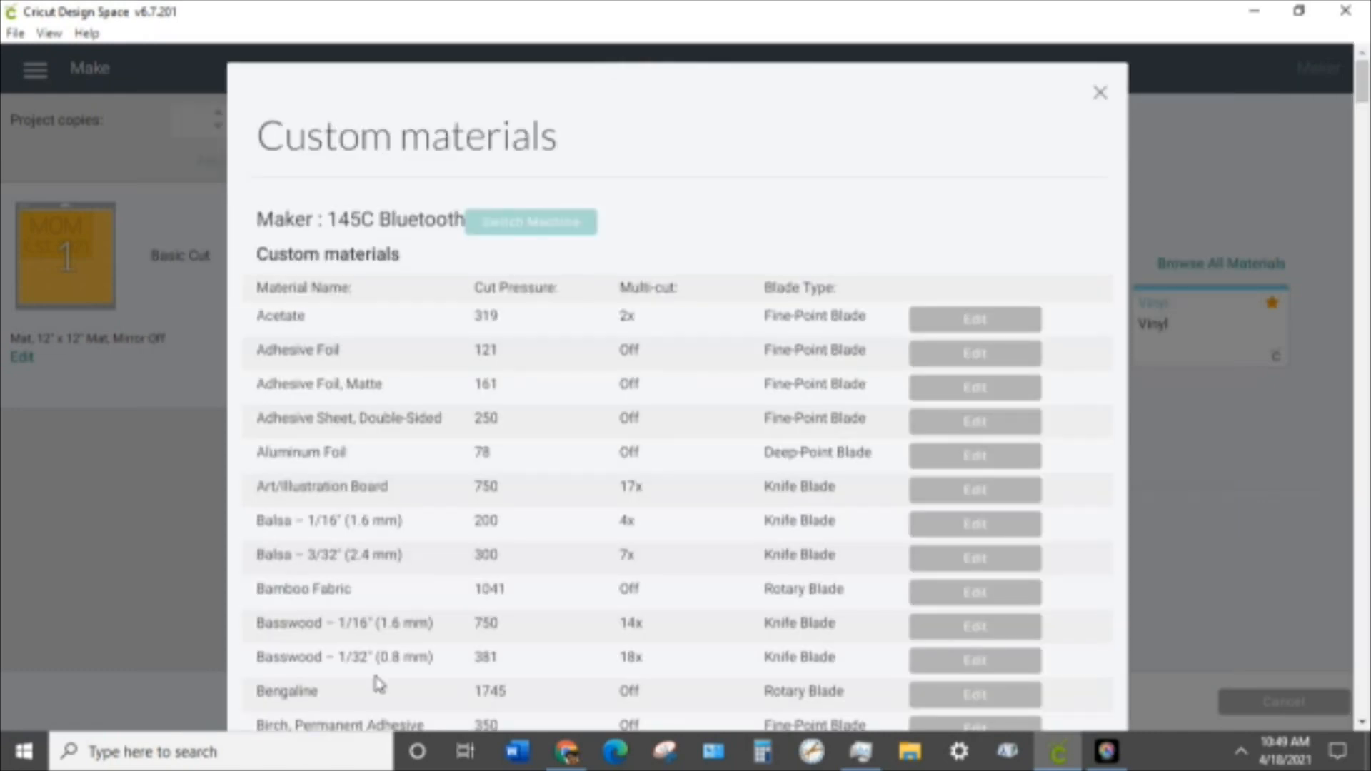
scroll(979, 276, down, 10)
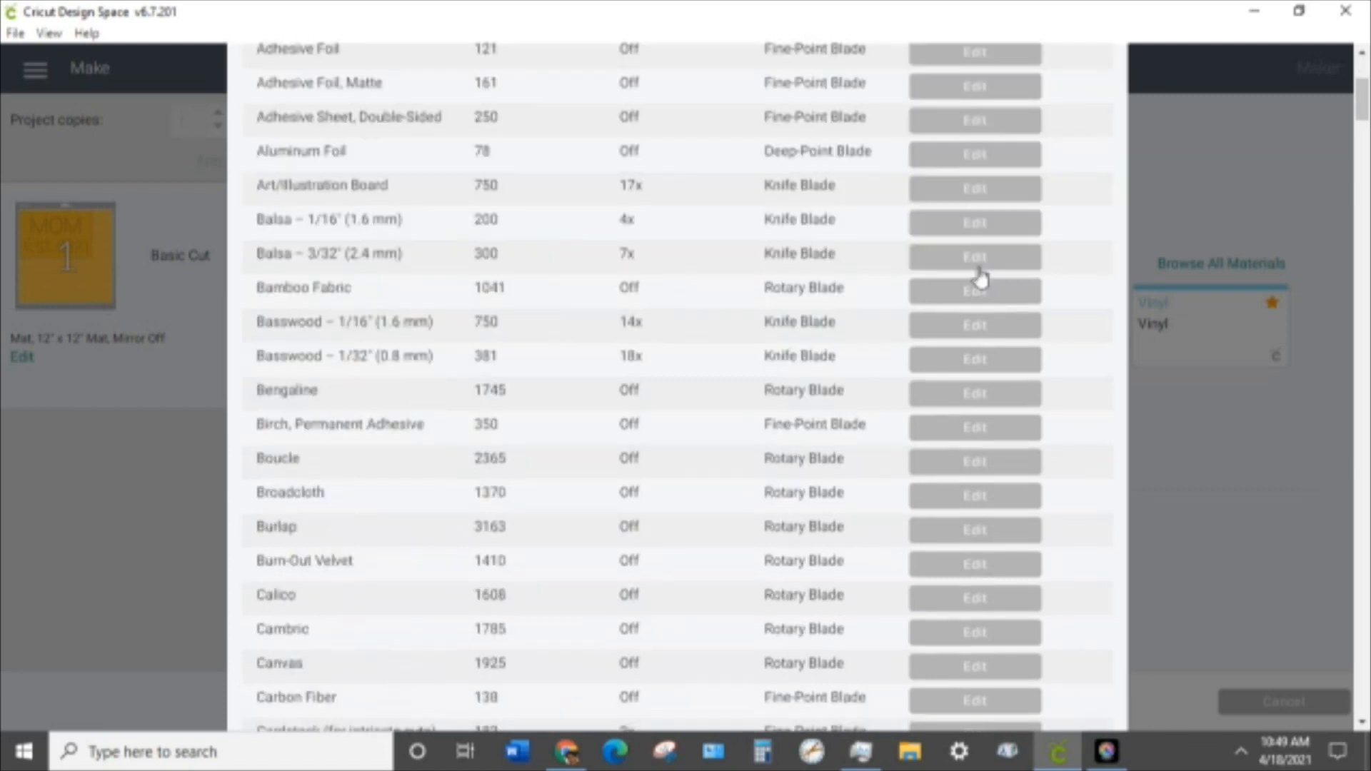
scroll(1043, 436, down, 20)
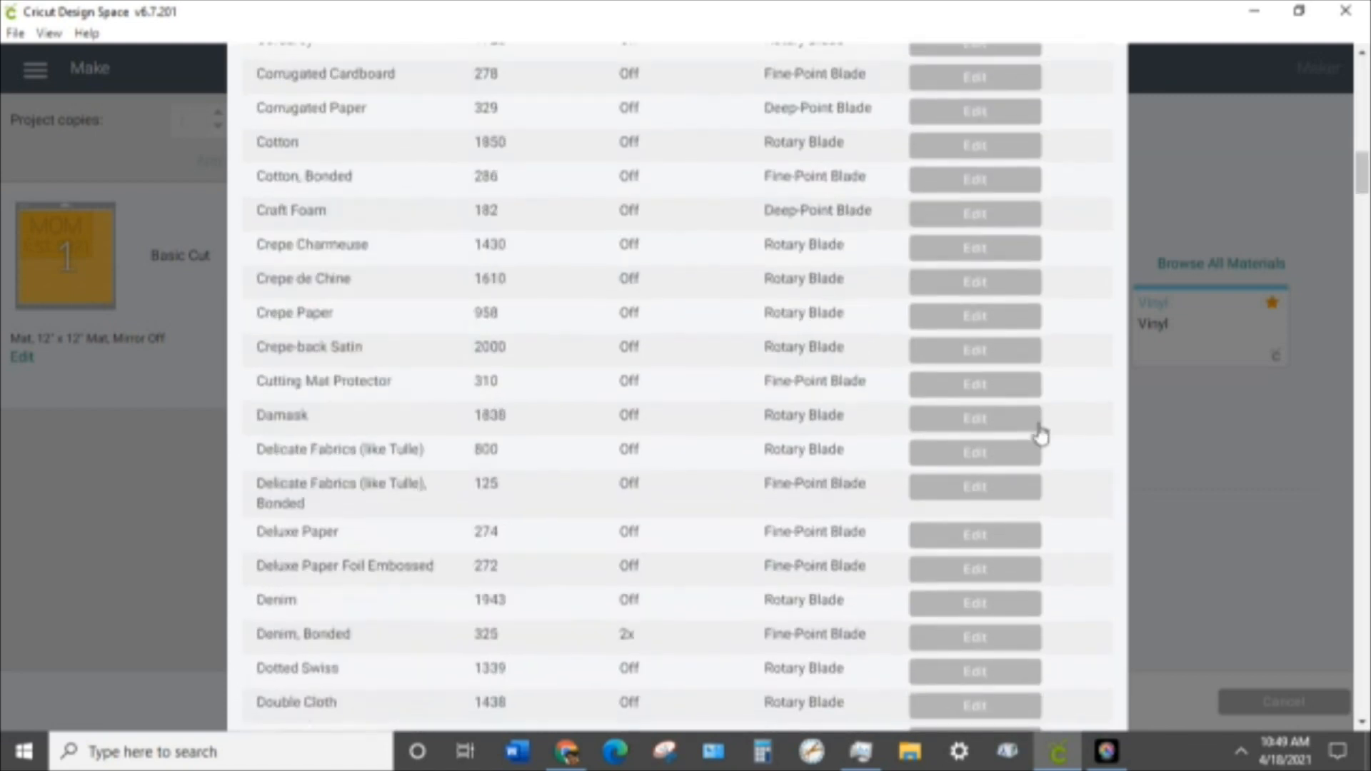
scroll(1046, 446, down, 10)
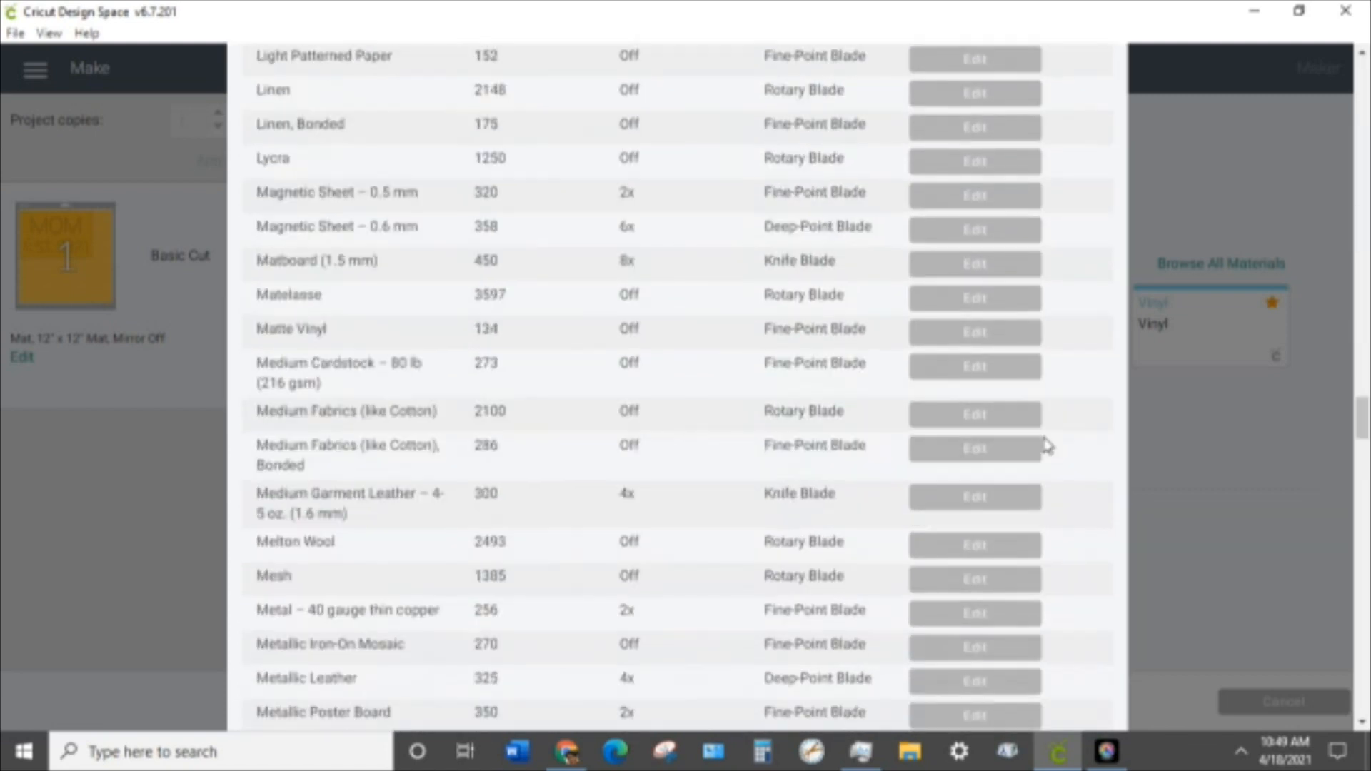
scroll(1046, 446, down, 20)
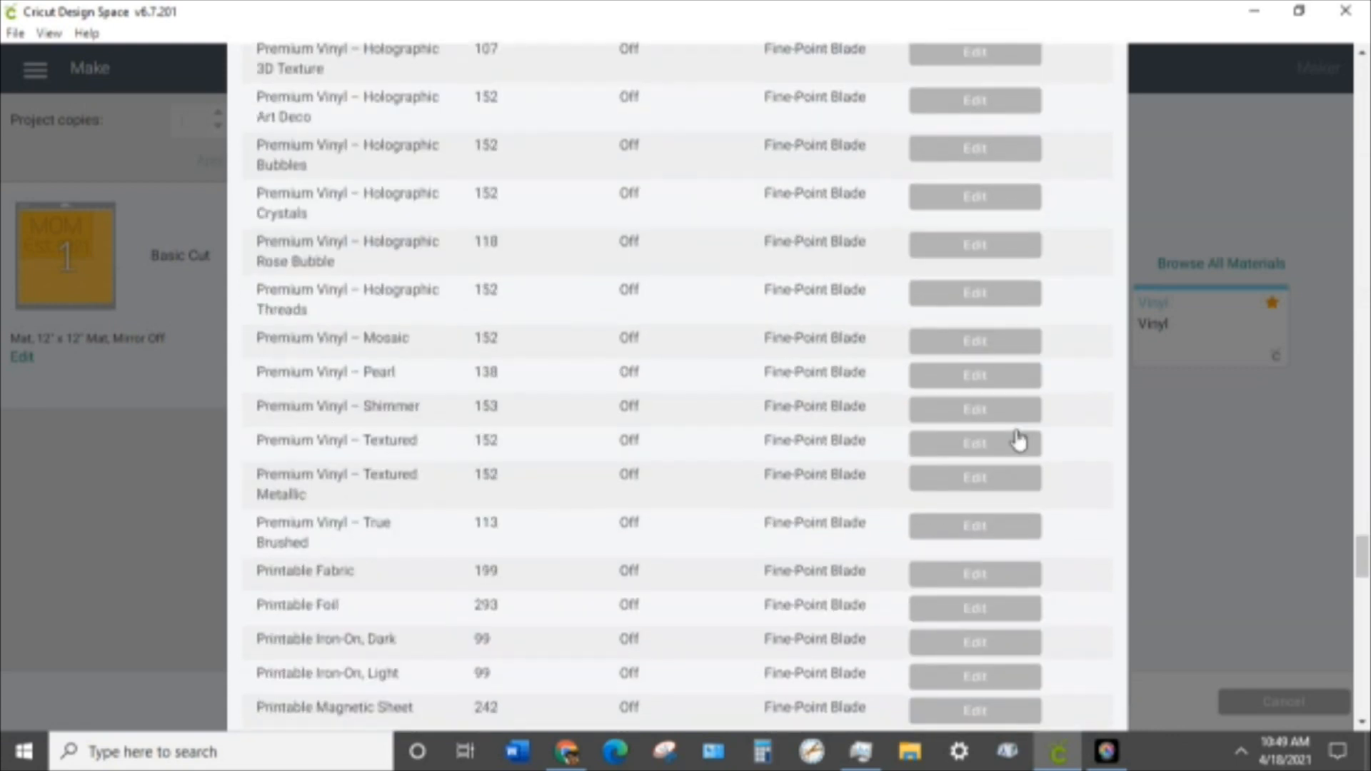
scroll(1020, 439, down, 10)
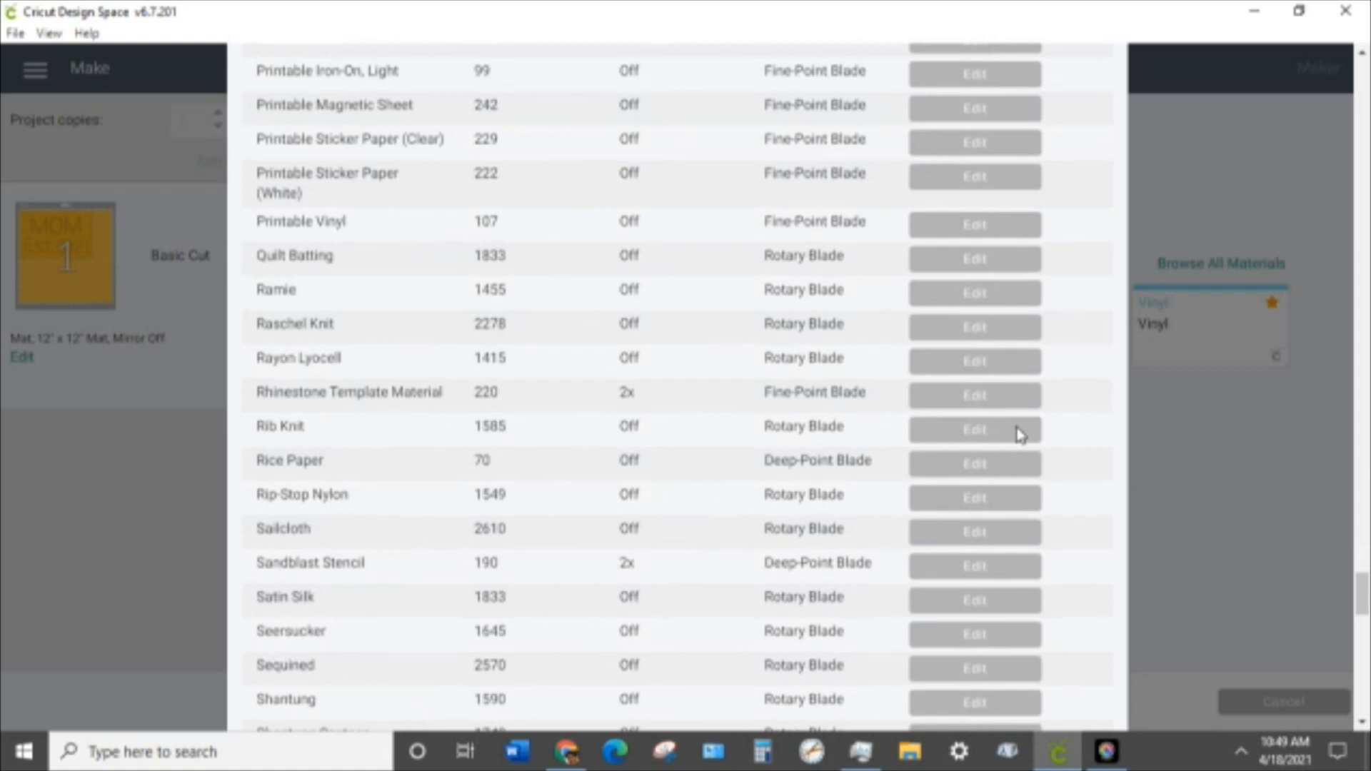
- Leave the custom materials list and accept Rhinestone Template Material as the material for the cut
scroll(1011, 393, up, 5)
scroll(1006, 307, up, 20)
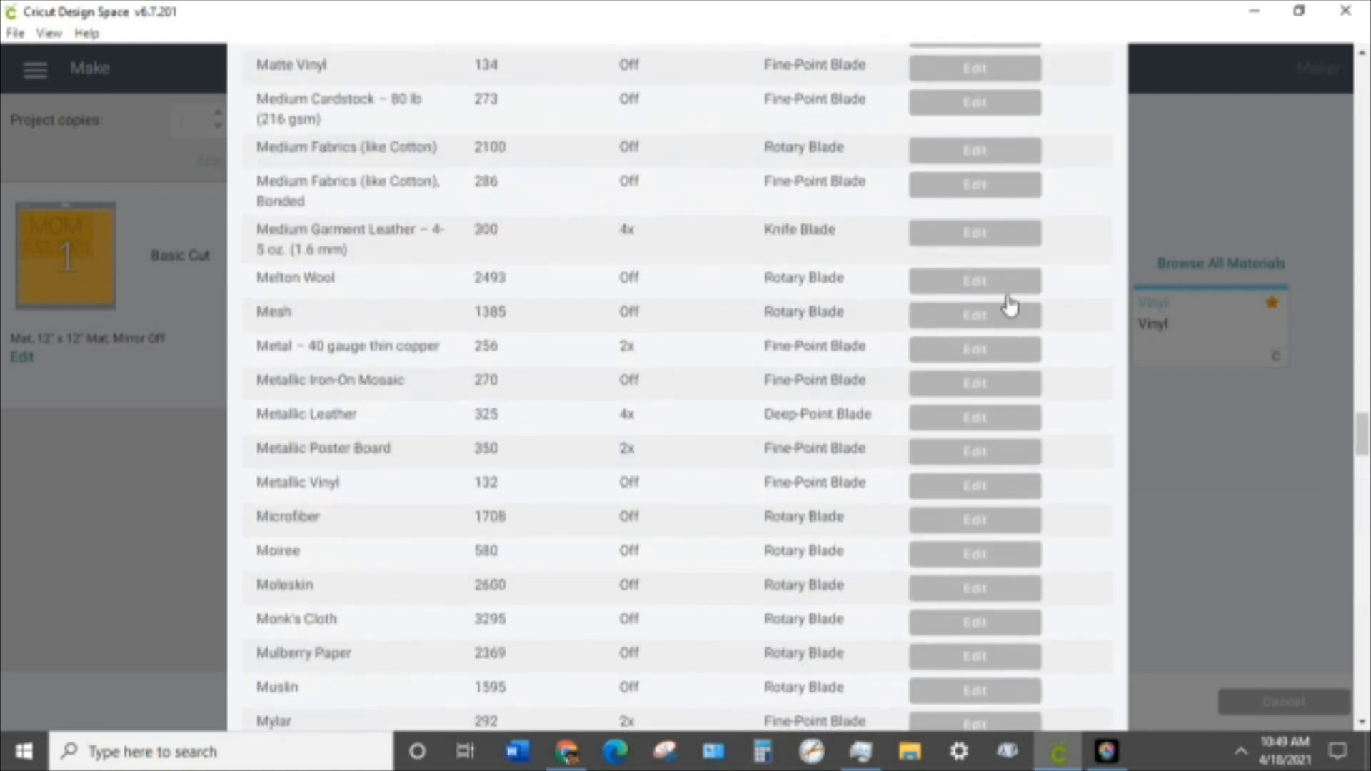
scroll(1004, 303, up, 20)
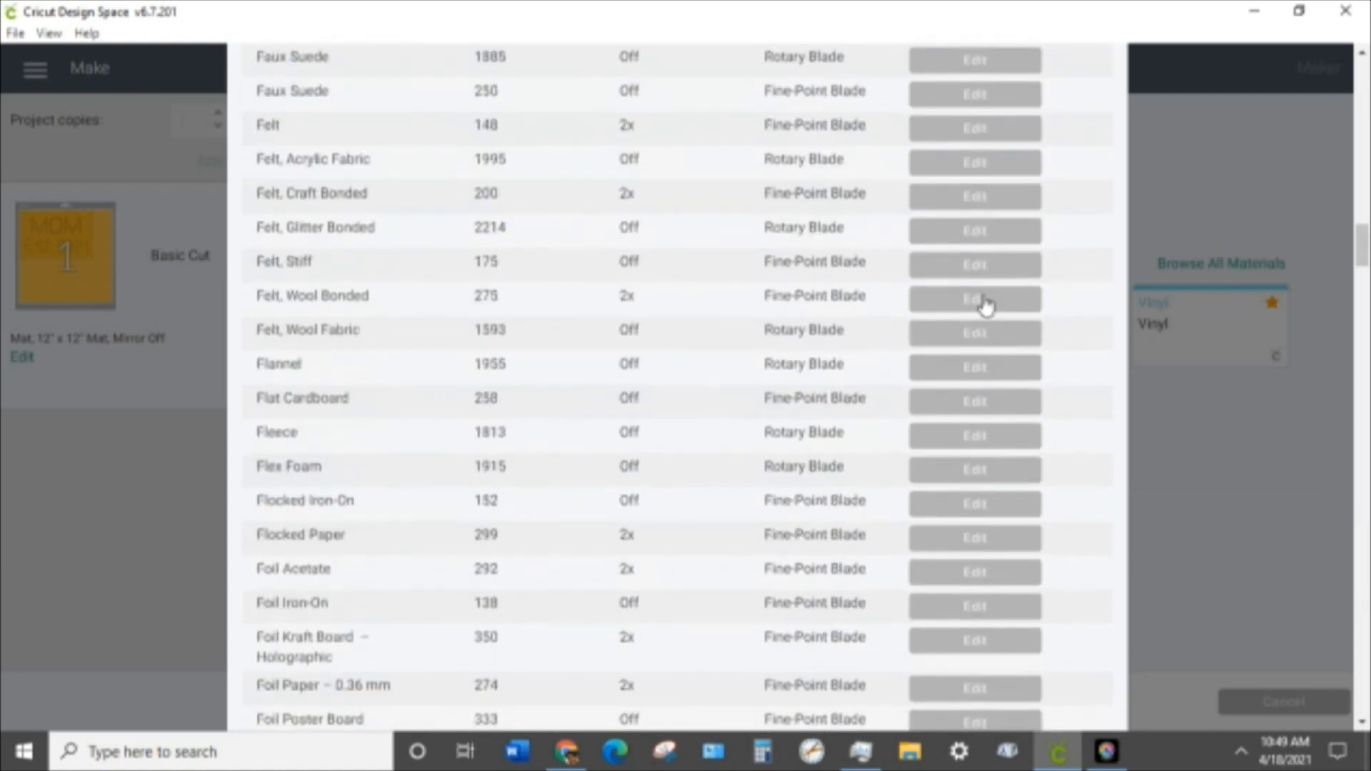
scroll(986, 306, up, 15)
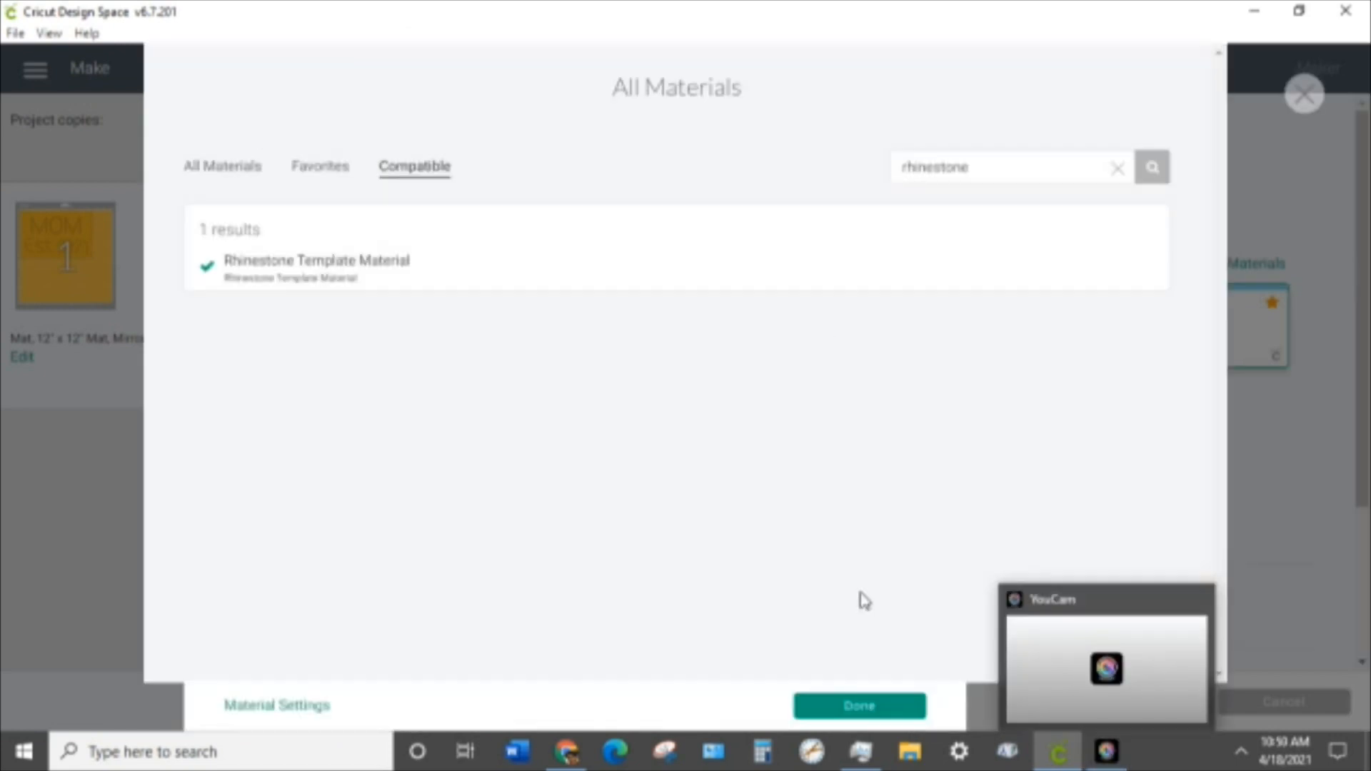
click(843, 704)
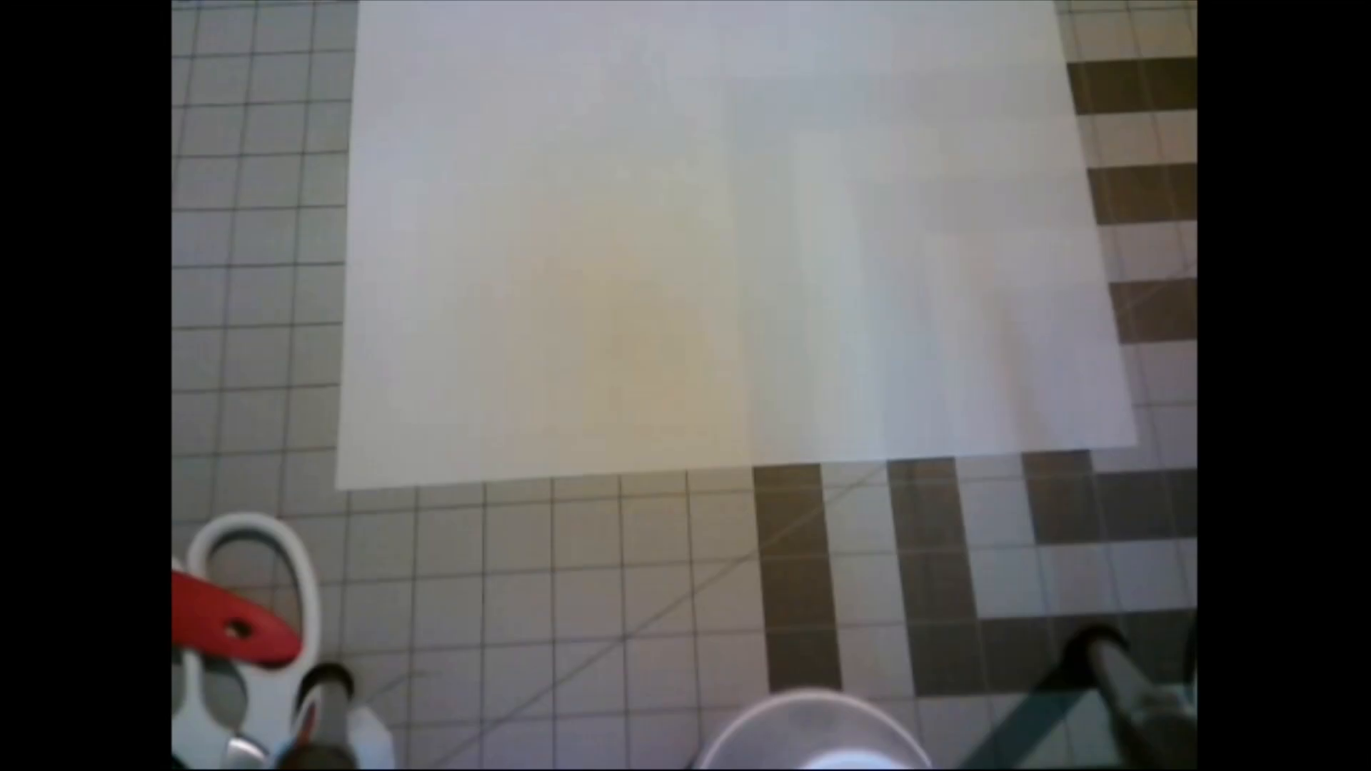